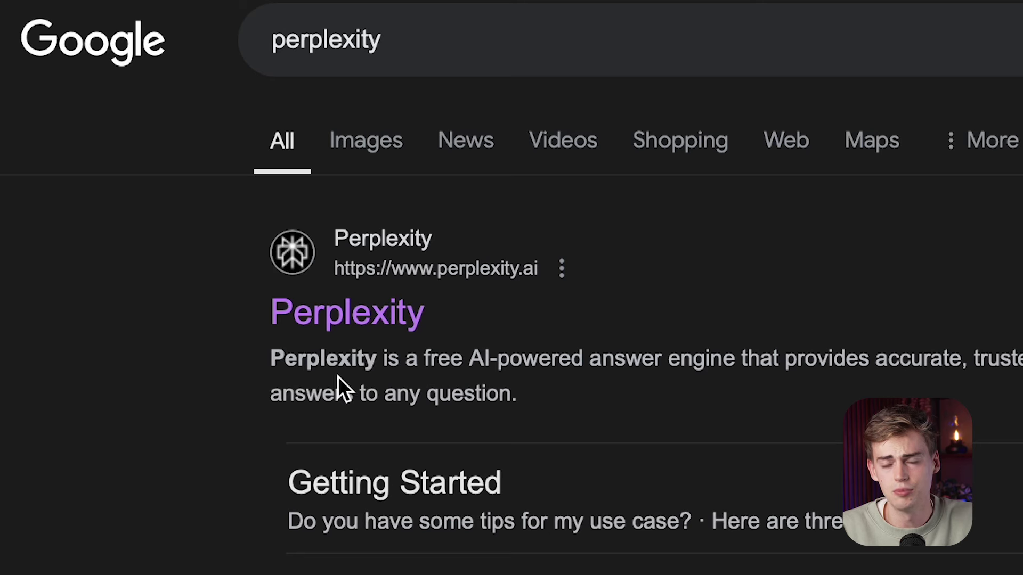
Step: On Perplexity, ask for the best niche for podcast clips on YouTube Shorts and read the answer
left_click(379, 311)
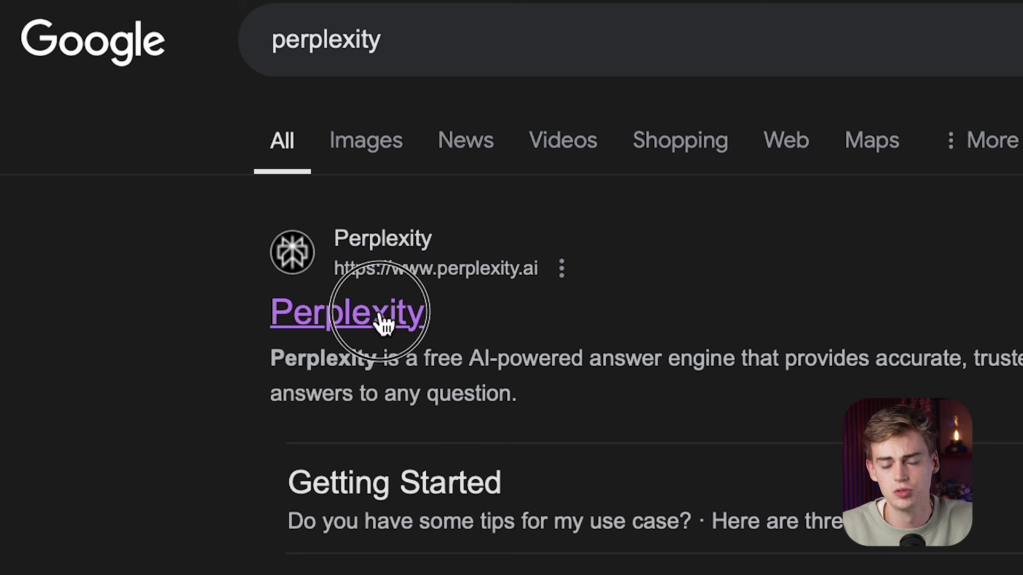
type("best niche f")
type("or pod")
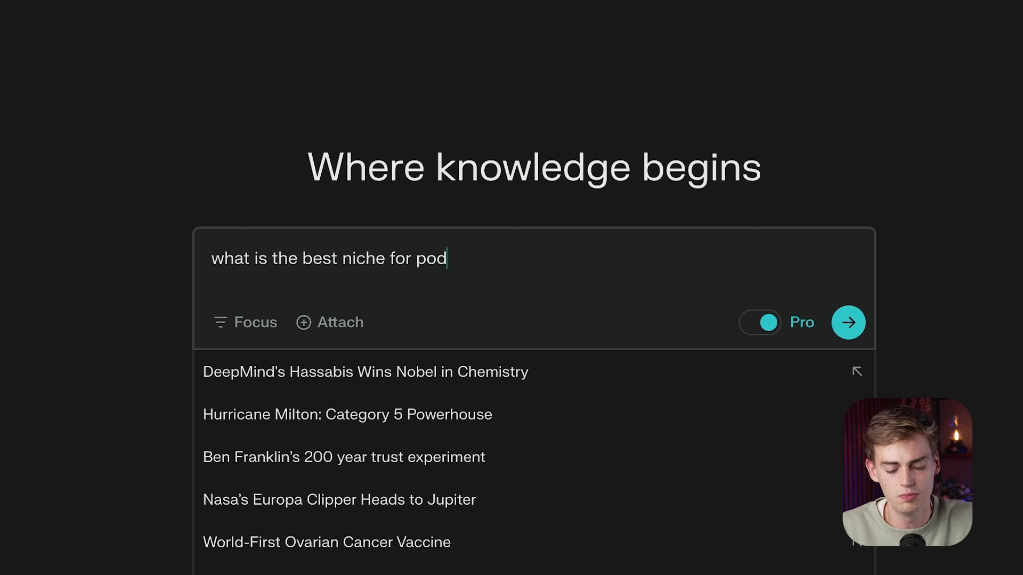
type("cast clips on youtube shorts reddit")
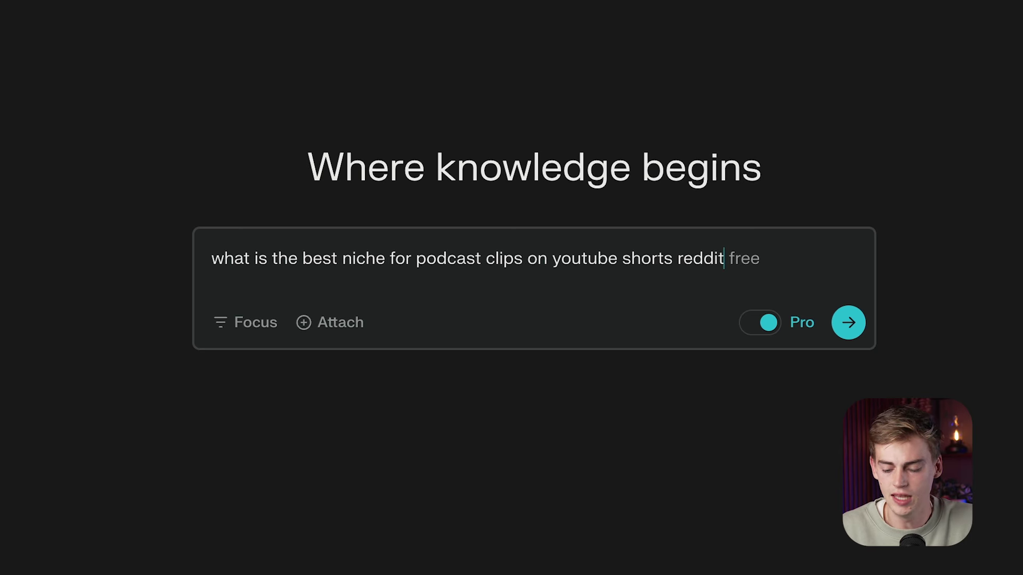
key("Return")
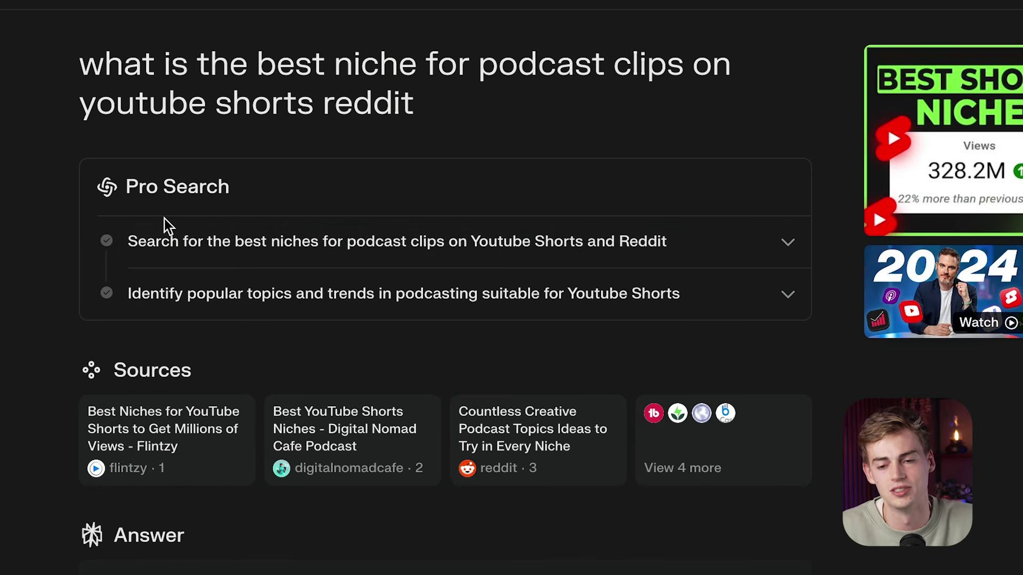
scroll(170, 215, "down", 6)
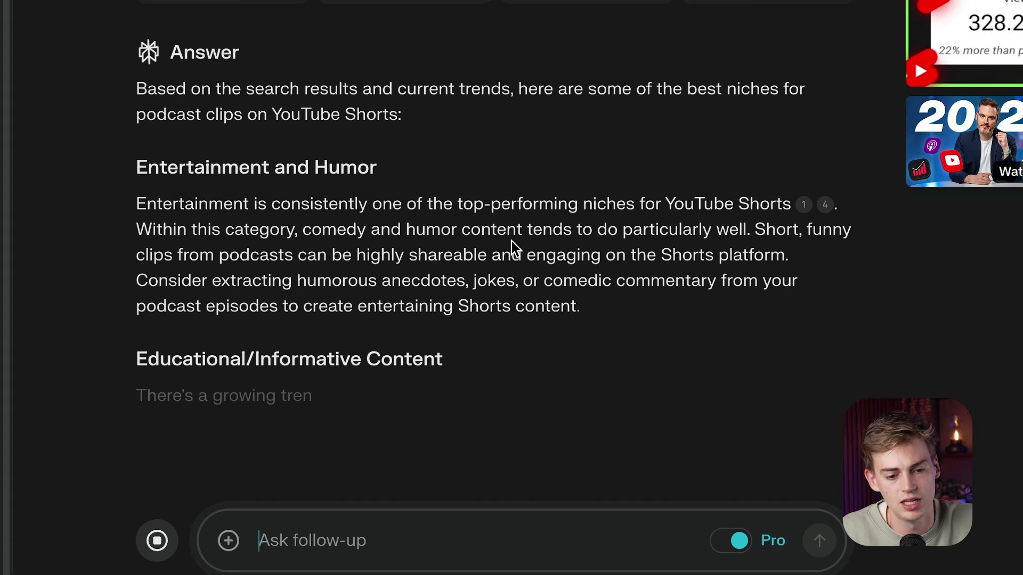
scroll(237, 347, "down", 1)
scroll(303, 334, "down", 3)
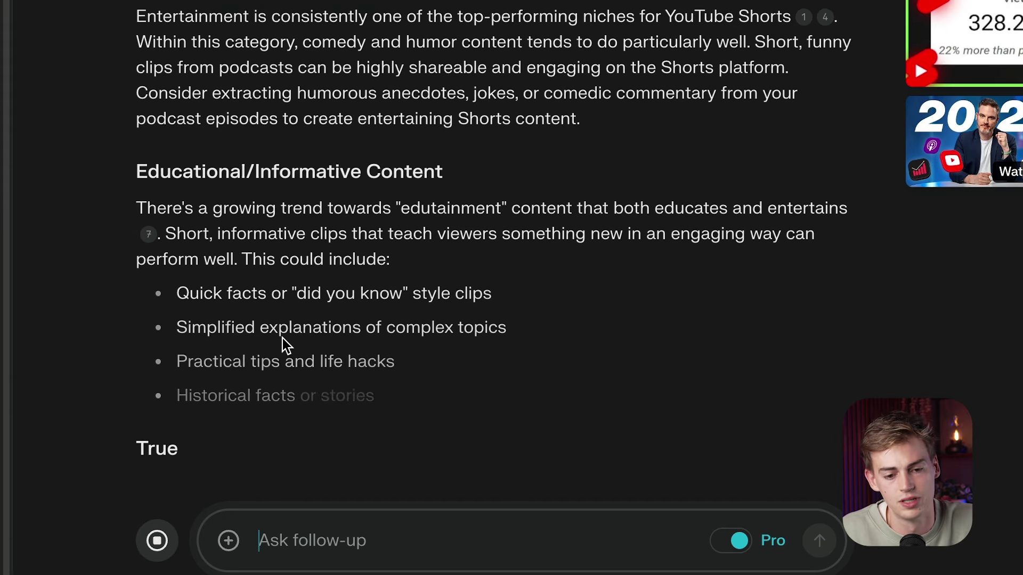
scroll(205, 383, "down", 3)
scroll(206, 102, "up", 3)
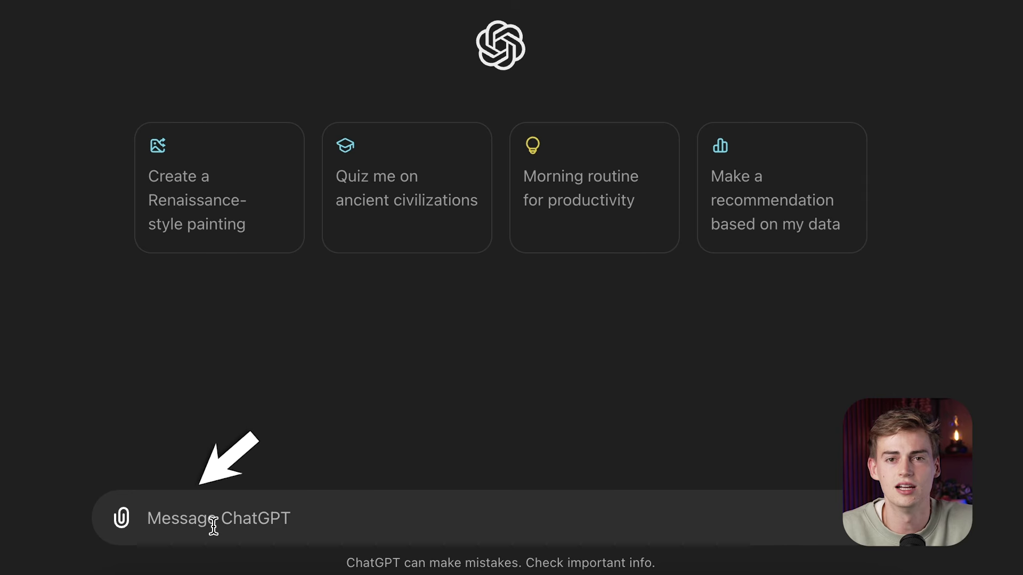
Step: Ask ChatGPT to create 20 channel names for a clipping YouTube Shorts channel
type("create 20 ")
type("channel names for a clip")
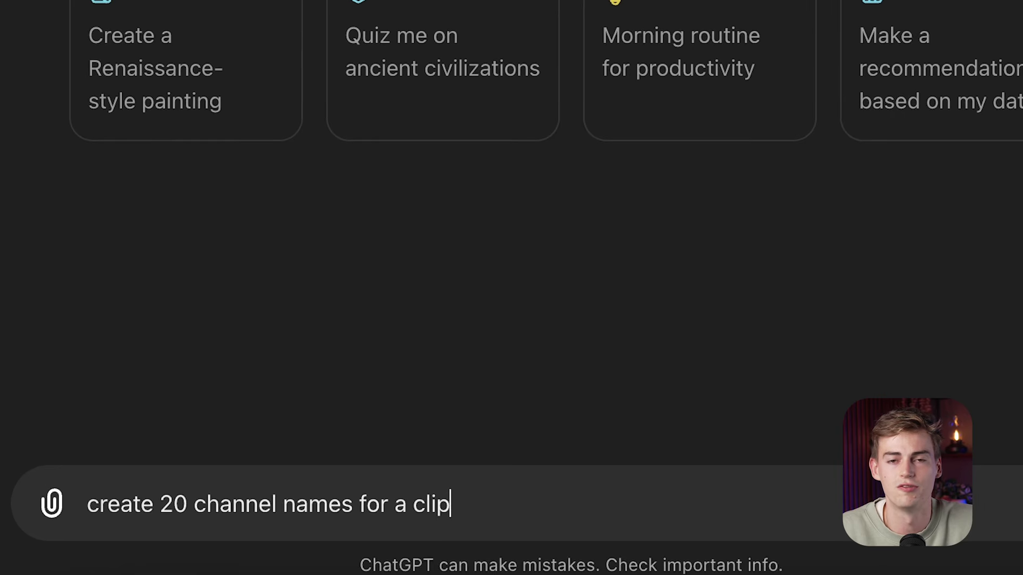
type("ping youtube shorts channel that has ent in t can be  anything, perferably a funny name")
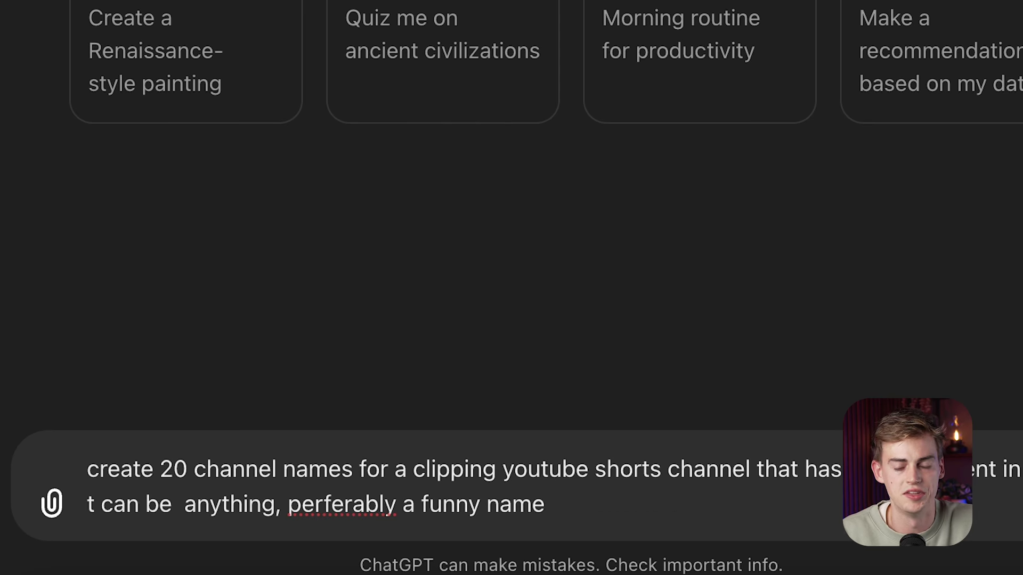
key("Return")
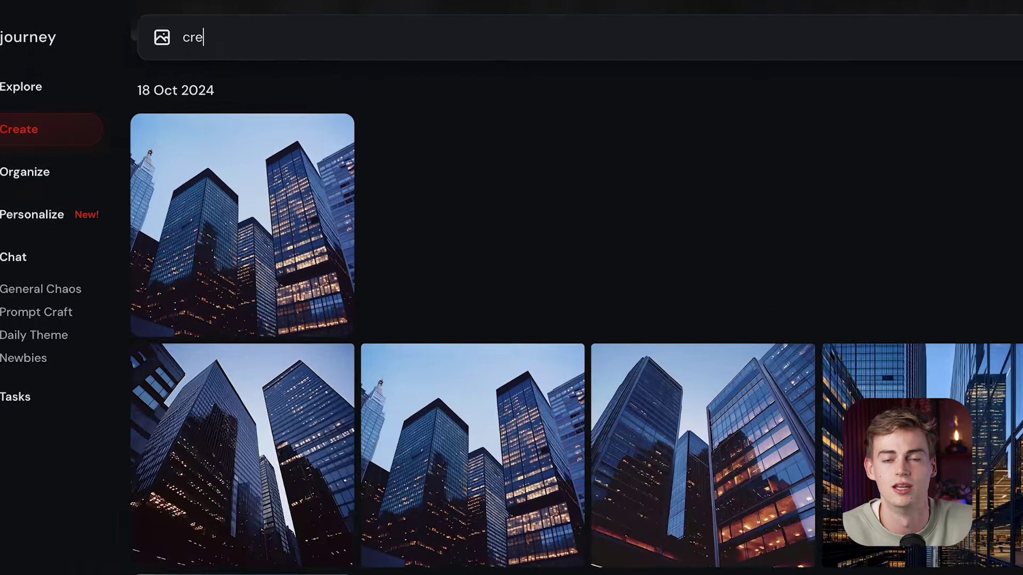
Step: Start writing a new image prompt in Midjourney's imagine bar
type("ate a")
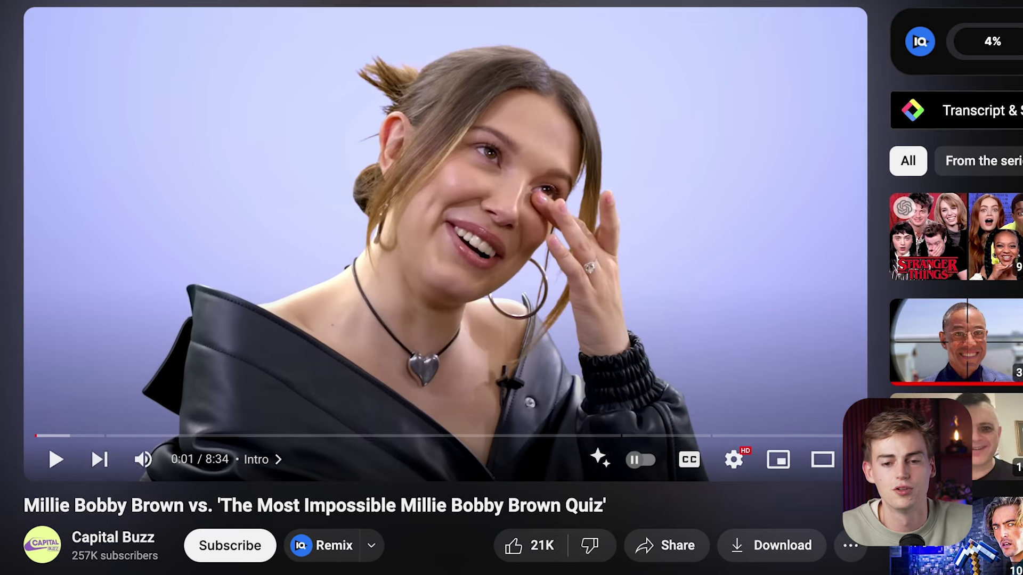
scroll(223, 532, "down", 2)
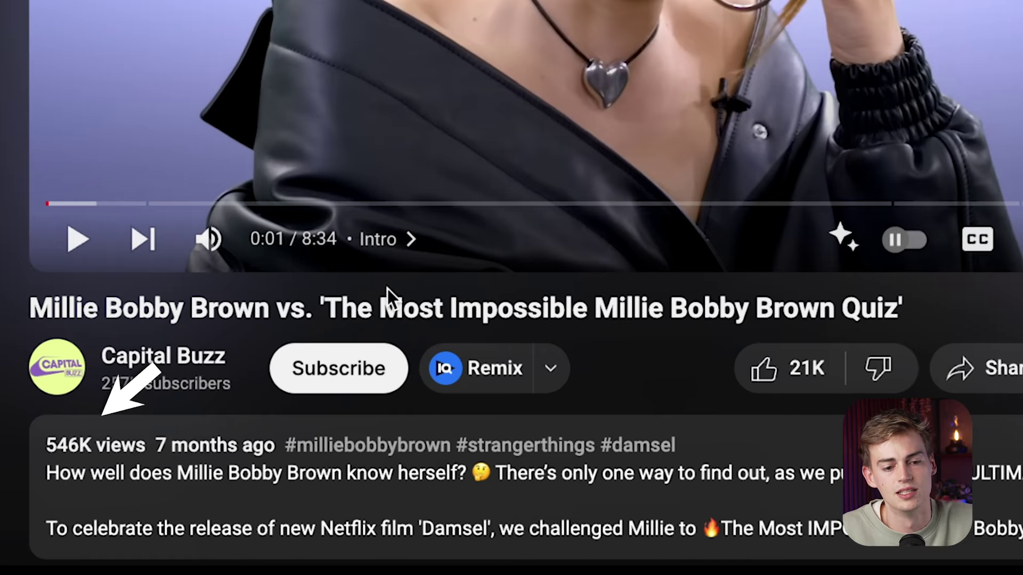
scroll(630, 279, "up", 3)
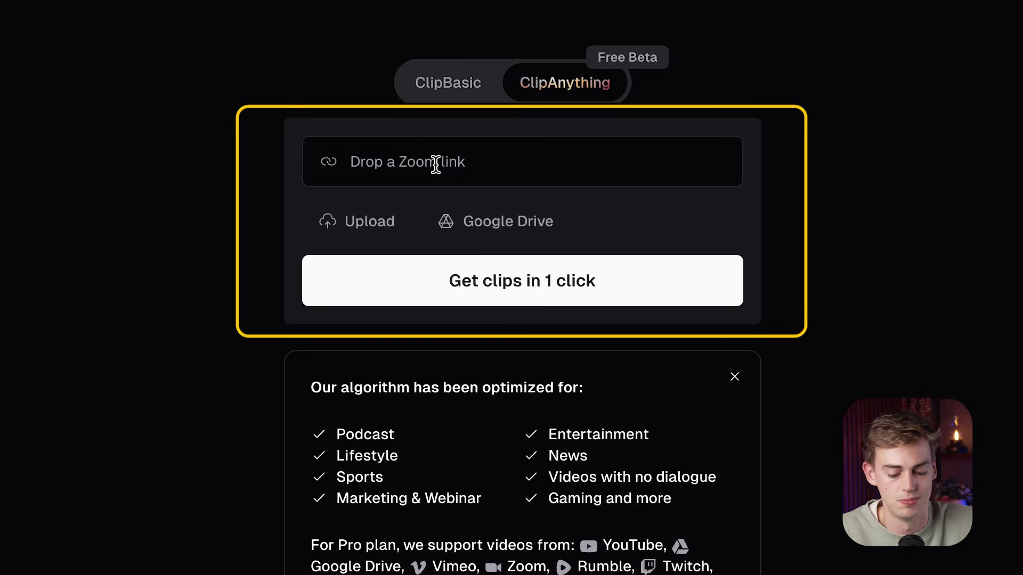
Step: Paste the YouTube interview link into OpusClip's ClipAnything field
left_click(436, 164)
type("https://www.youtube.com/watch?v=QGKOpbgkv7I")
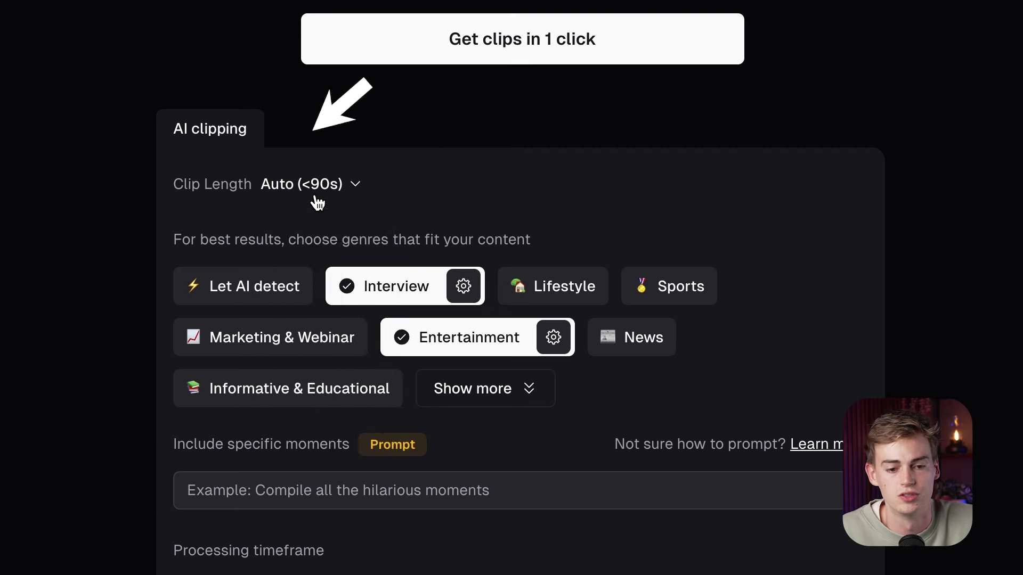
left_click(317, 199)
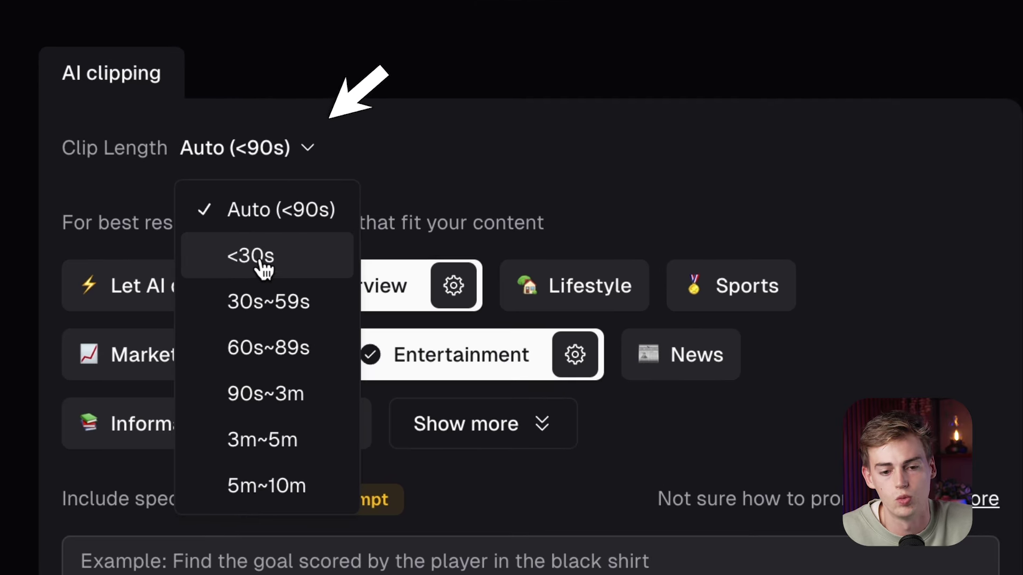
Step: Limit clip length to <30s and 30s~59s and enter the 'best viral moments' prompt
left_click(257, 261)
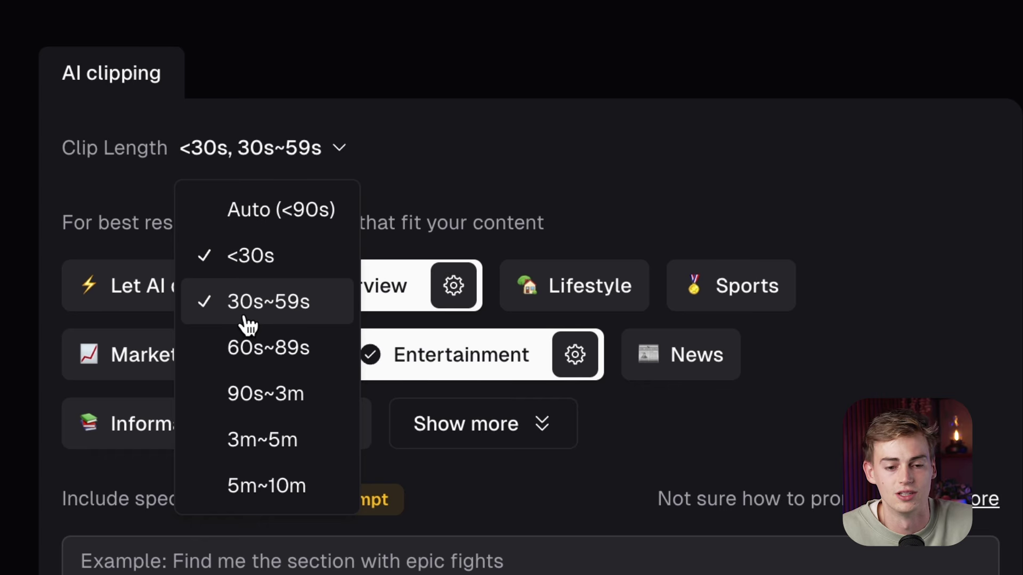
left_click(412, 234)
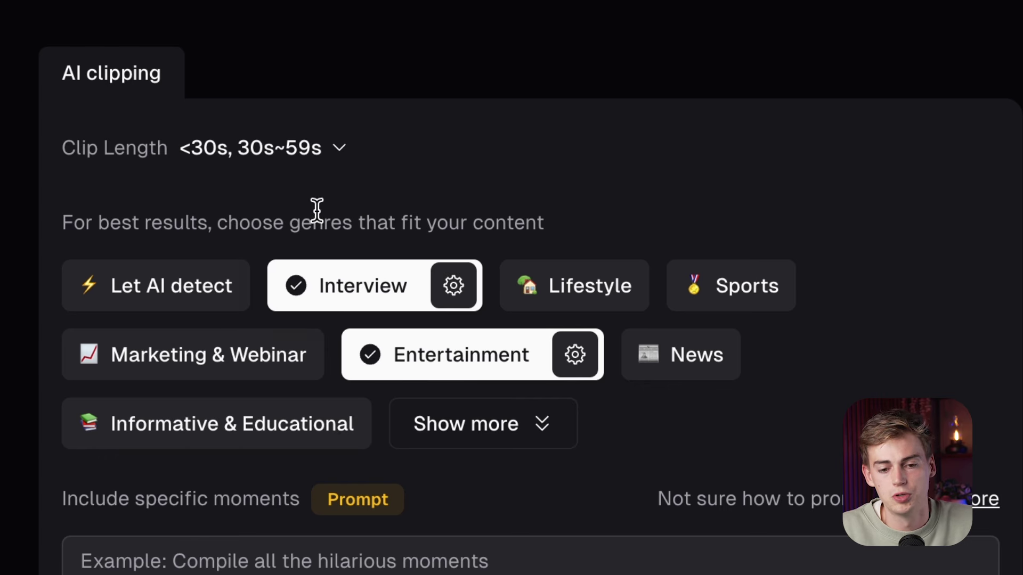
left_click(221, 548)
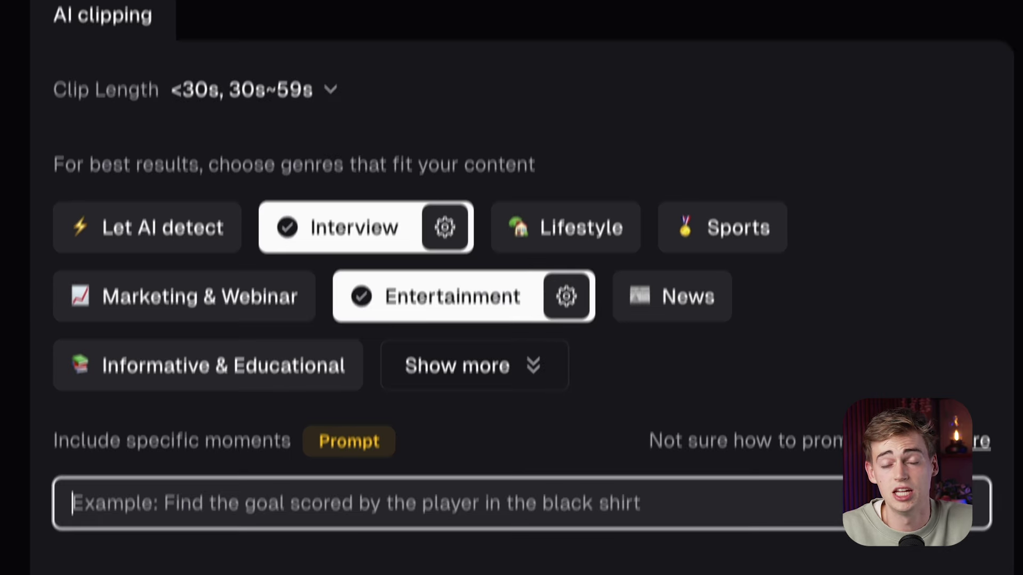
type("best viral moments")
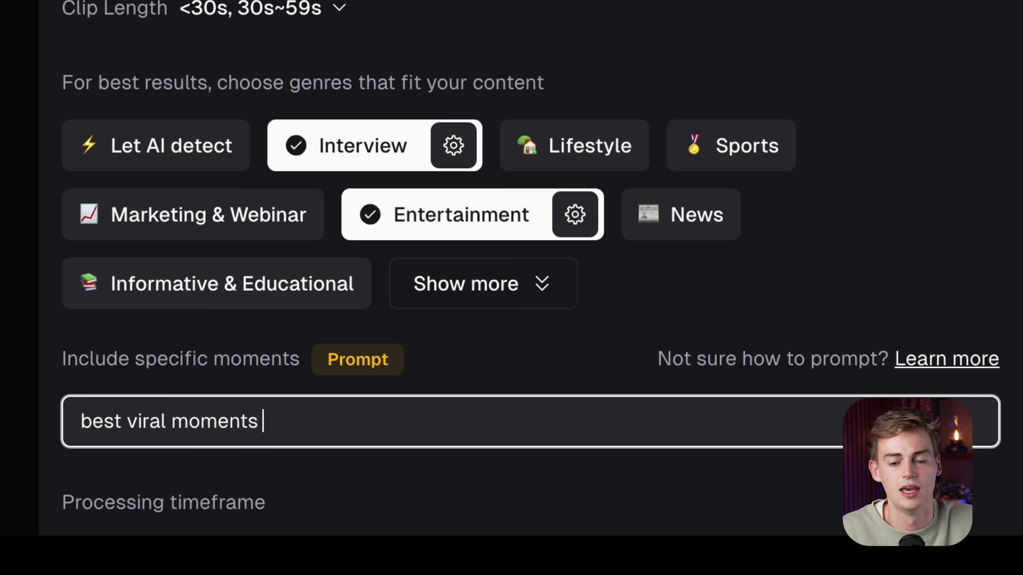
Step: Check the quick presets and start generating clips from the interview
scroll(126, 424, "down", 10)
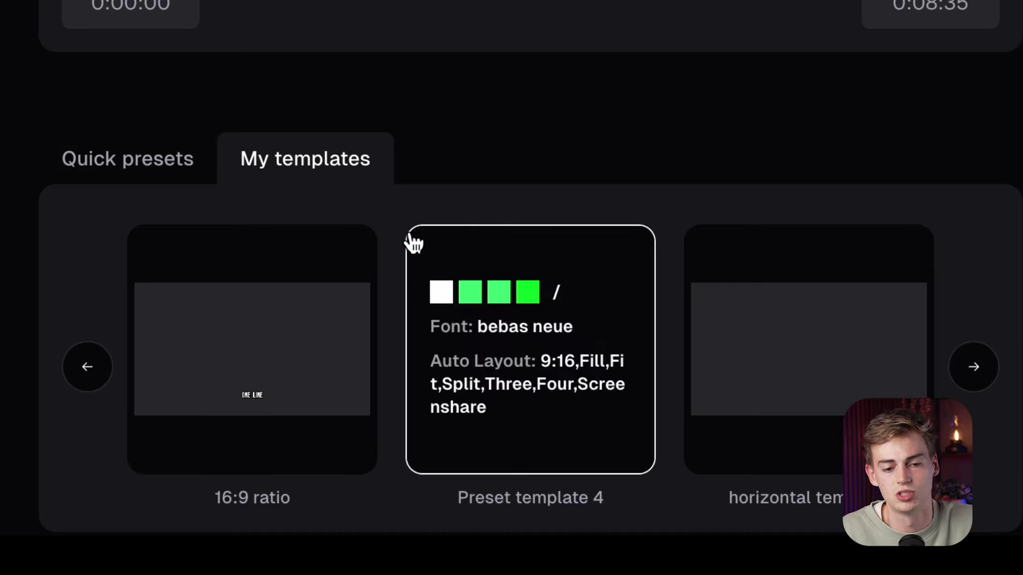
left_click(166, 172)
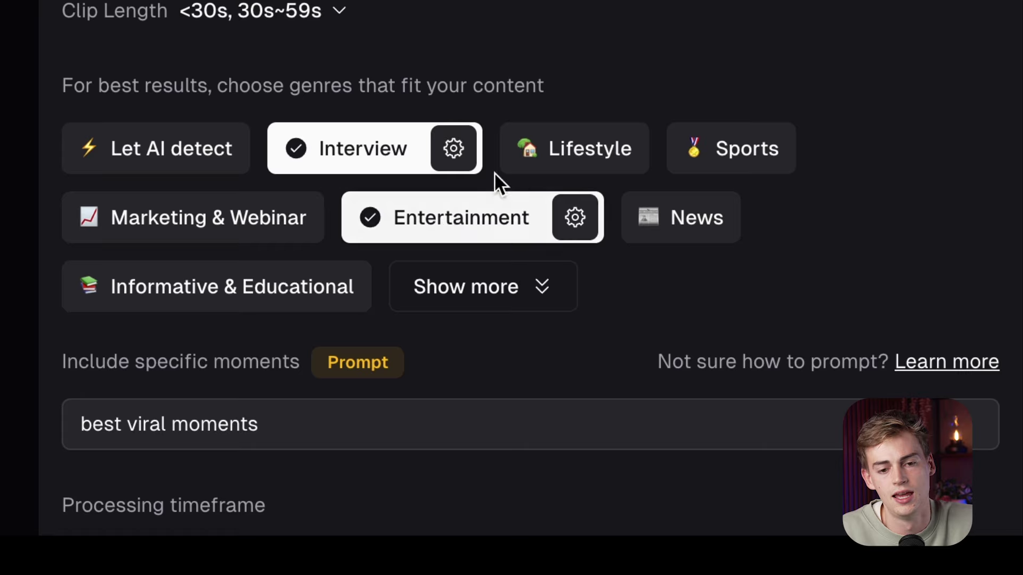
scroll(494, 172, "up", 5)
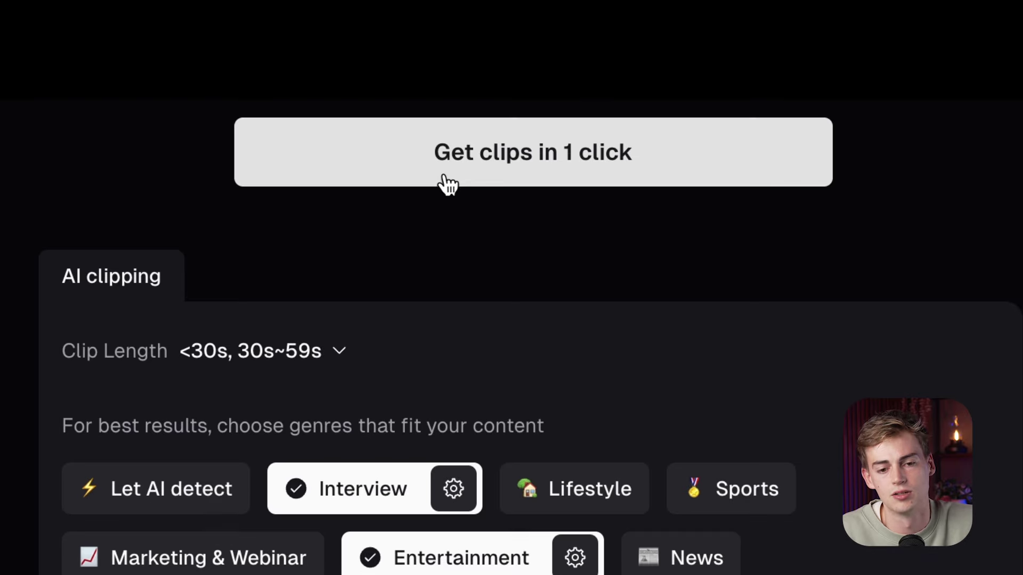
left_click(470, 176)
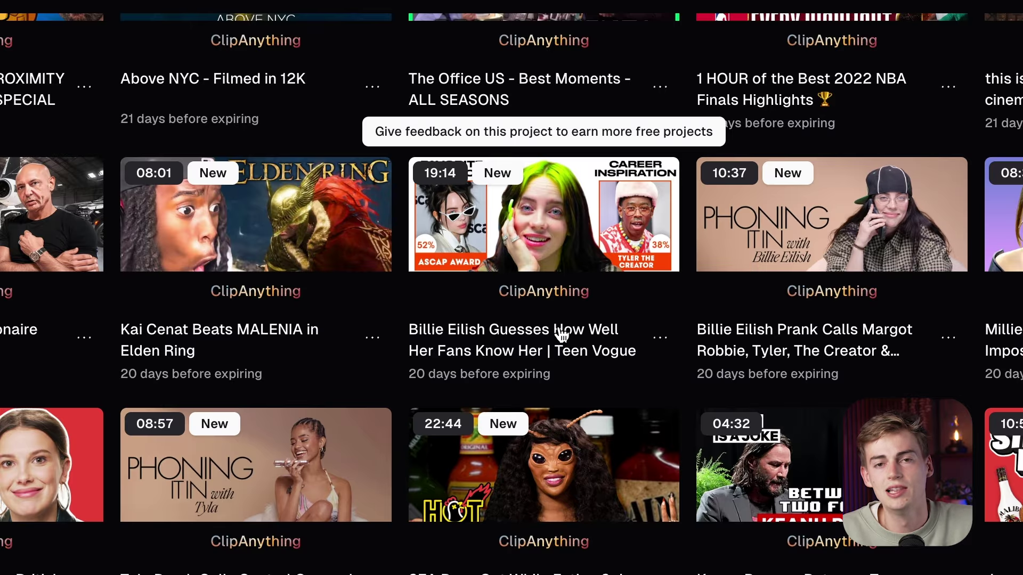
Step: Scroll through the OpusClip projects to reach the finished interview's generated clips
scroll(493, 352, "down", 8)
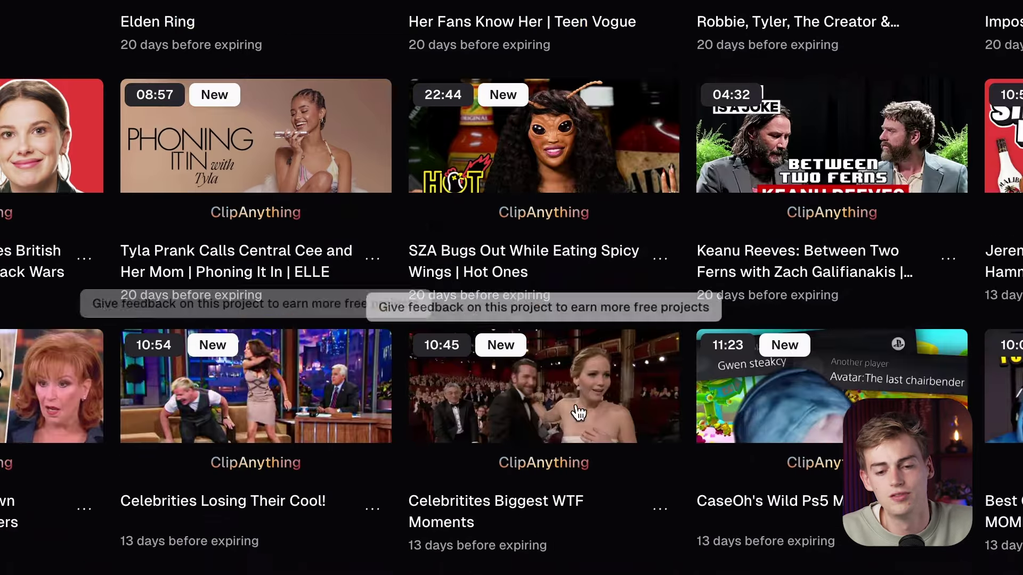
scroll(305, 404, "up", 3)
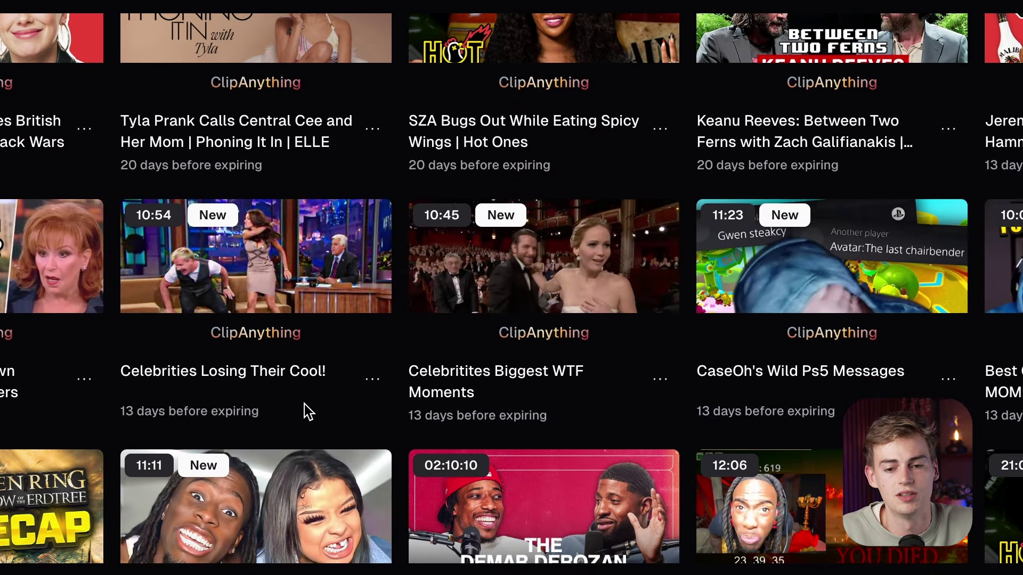
scroll(887, 245, "up", 2)
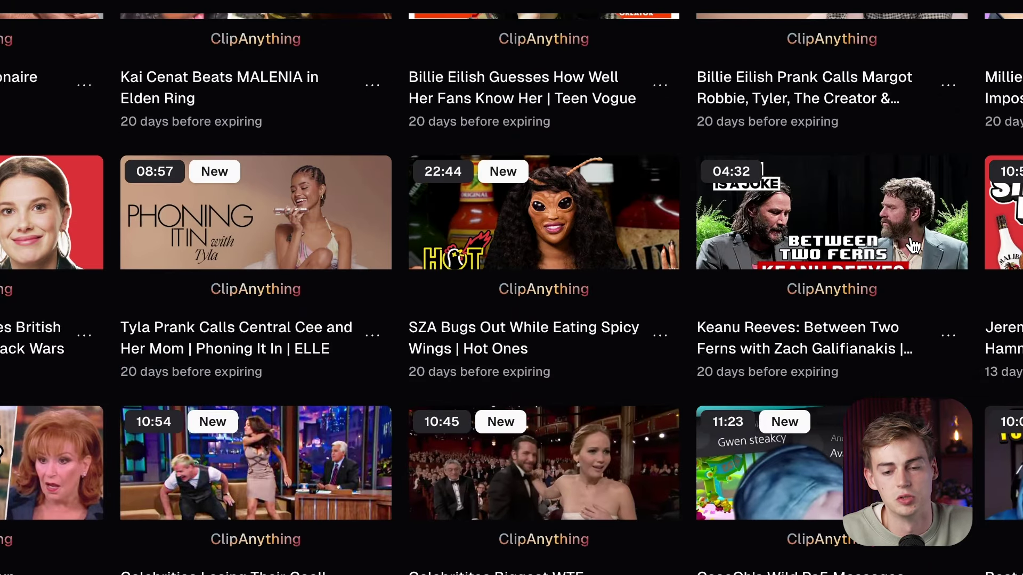
scroll(601, 267, "up", 4)
scroll(601, 267, "up", 3)
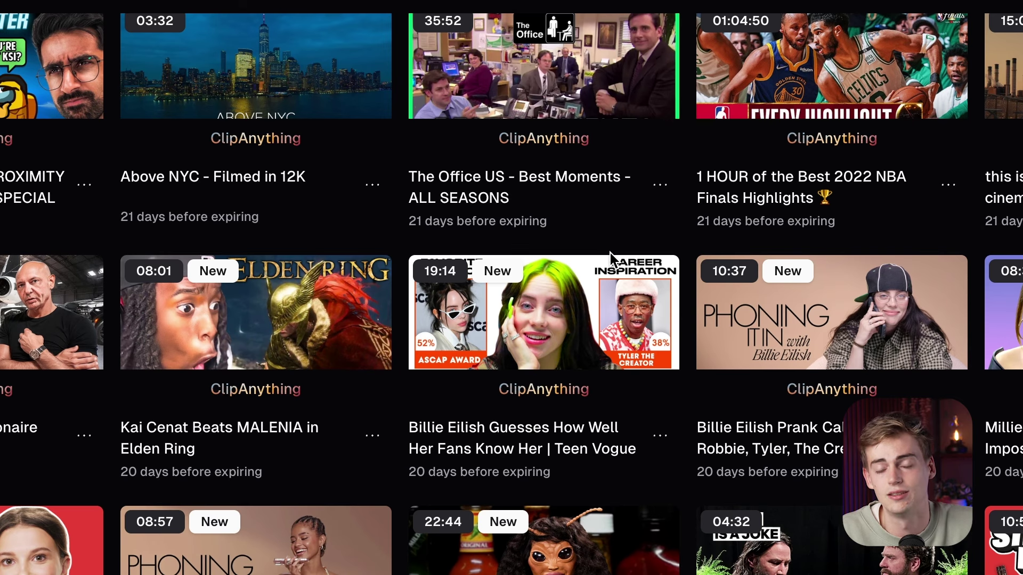
scroll(610, 257, "up", 2)
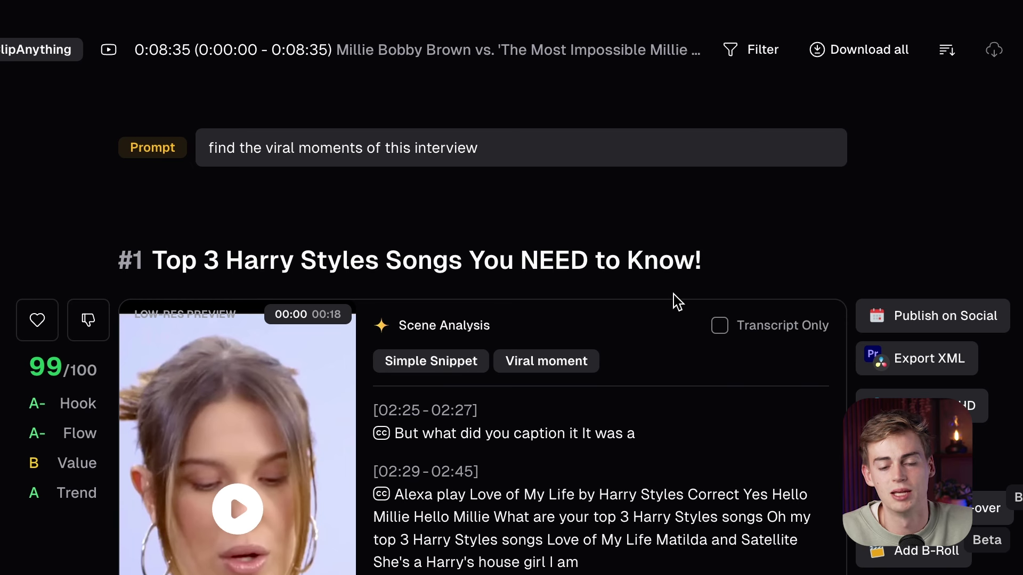
Step: Find the 'Leaving My TEENS Behind' 20th-birthday clip and open it in the editor
scroll(249, 246, "down", 5)
scroll(265, 302, "up", 1)
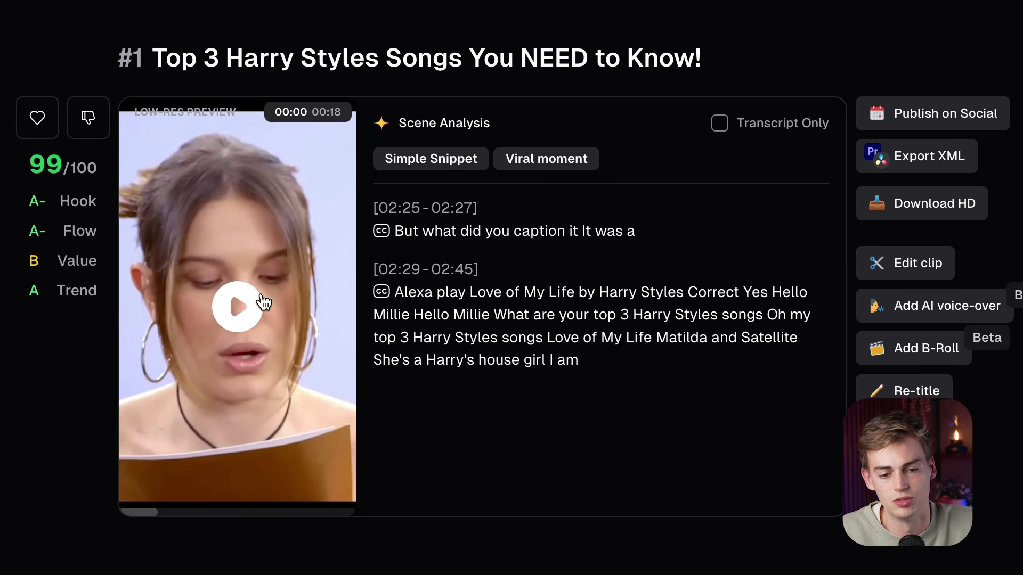
scroll(314, 336, "down", 10)
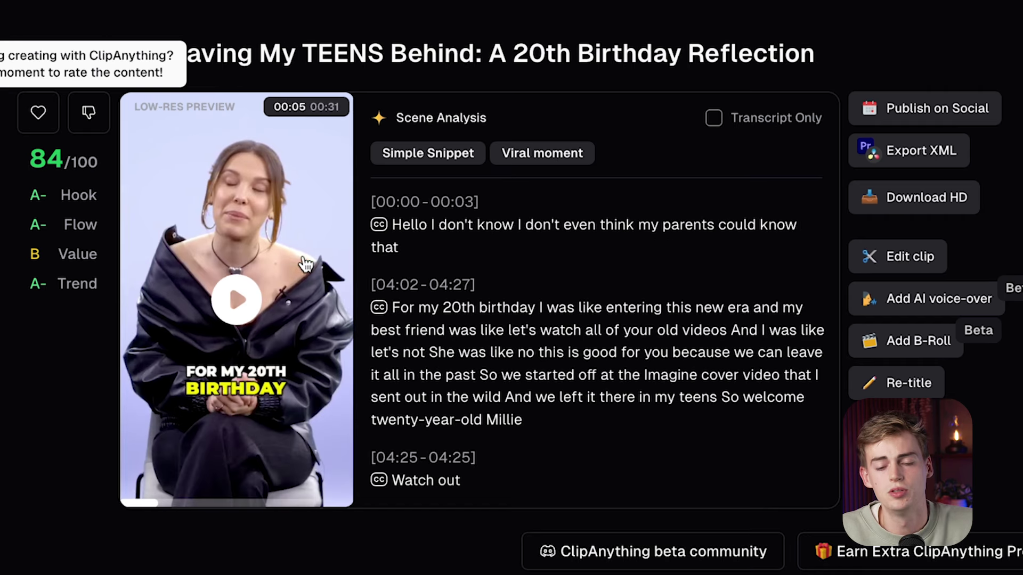
scroll(577, 146, "down", 7)
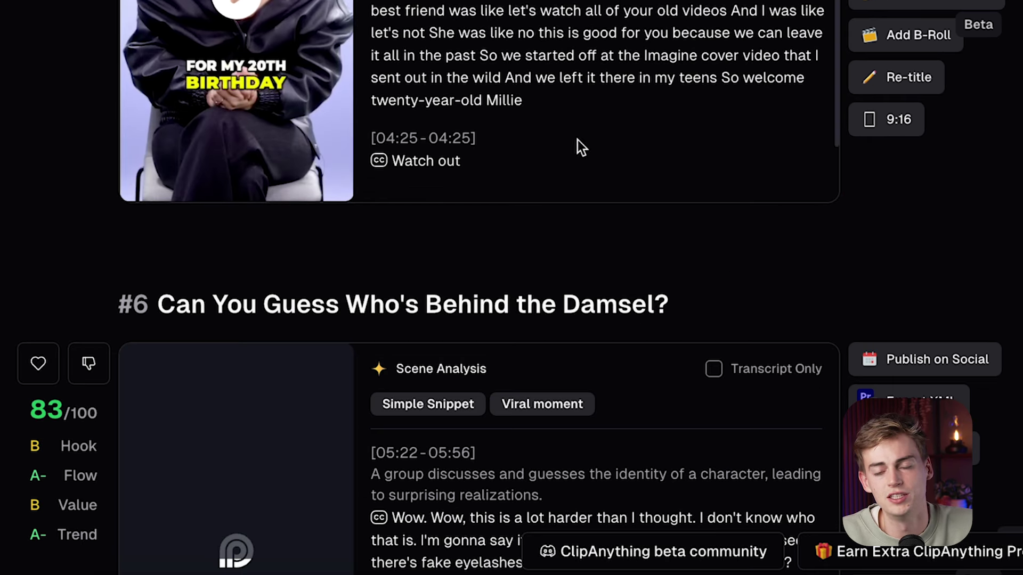
scroll(265, 221, "up", 2)
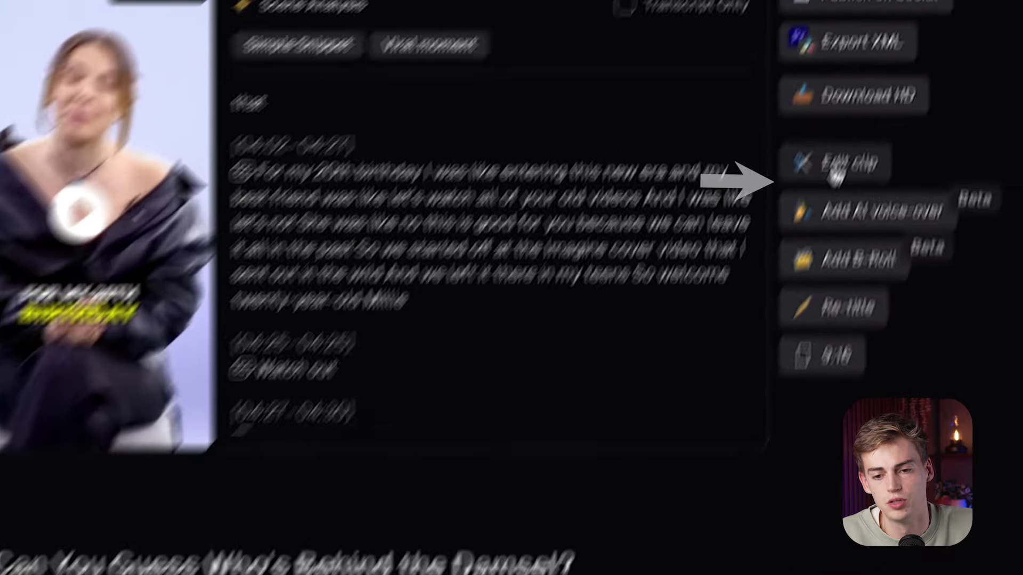
left_click(895, 36)
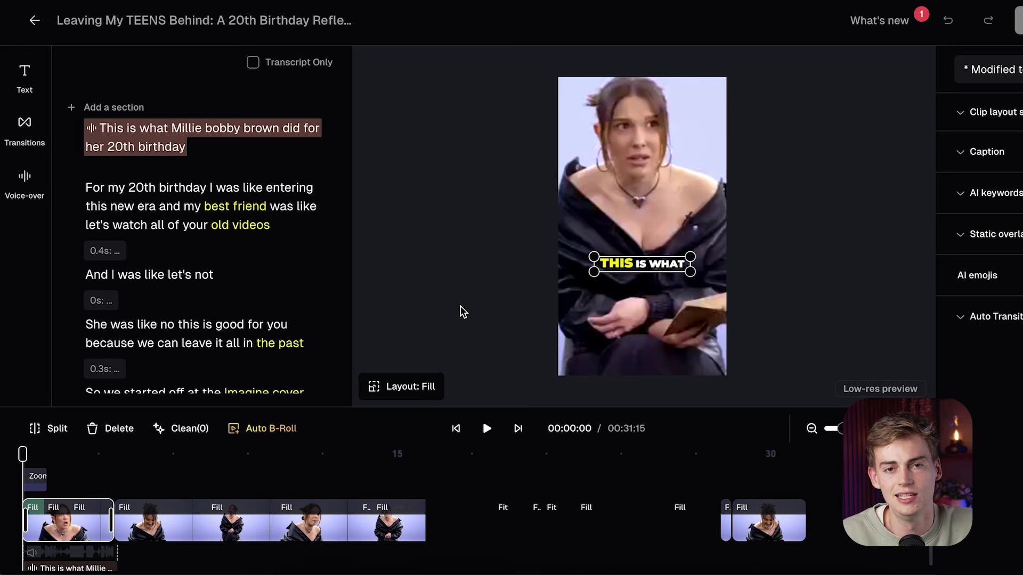
Step: Scrub the birthday clip's timeline forward, then return the preview to 00:00:00
left_click(138, 470)
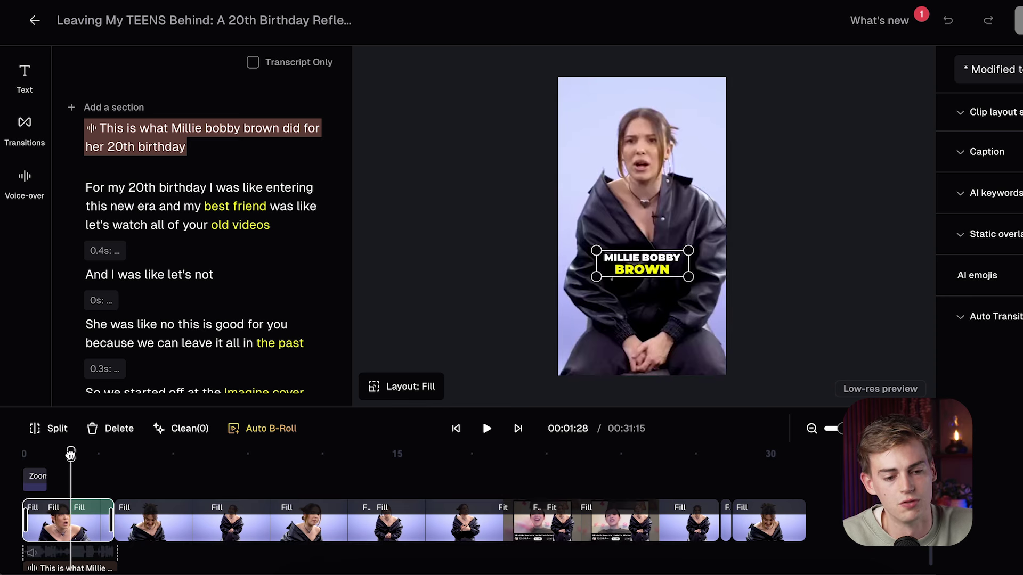
left_click(21, 454)
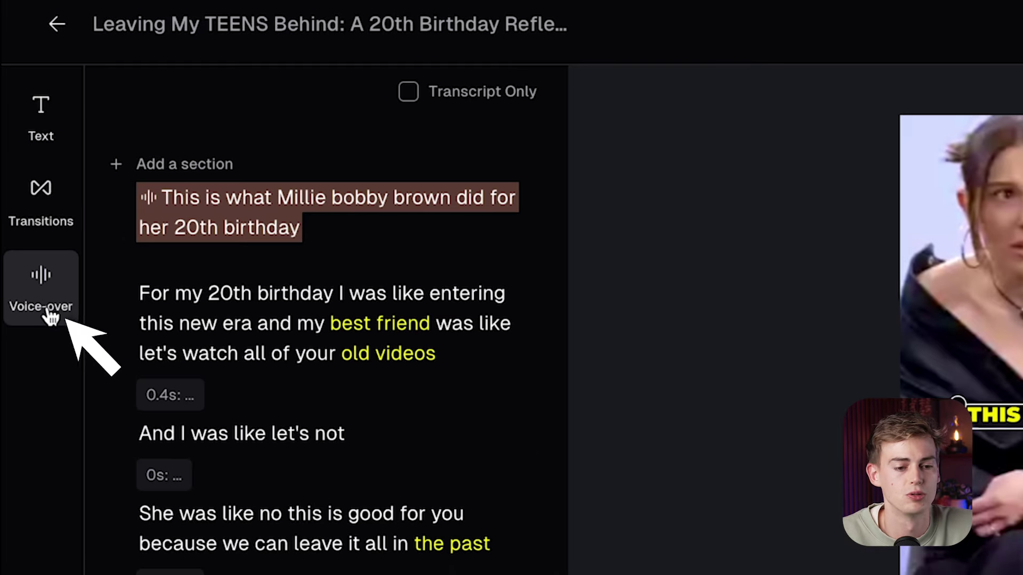
left_click(51, 317)
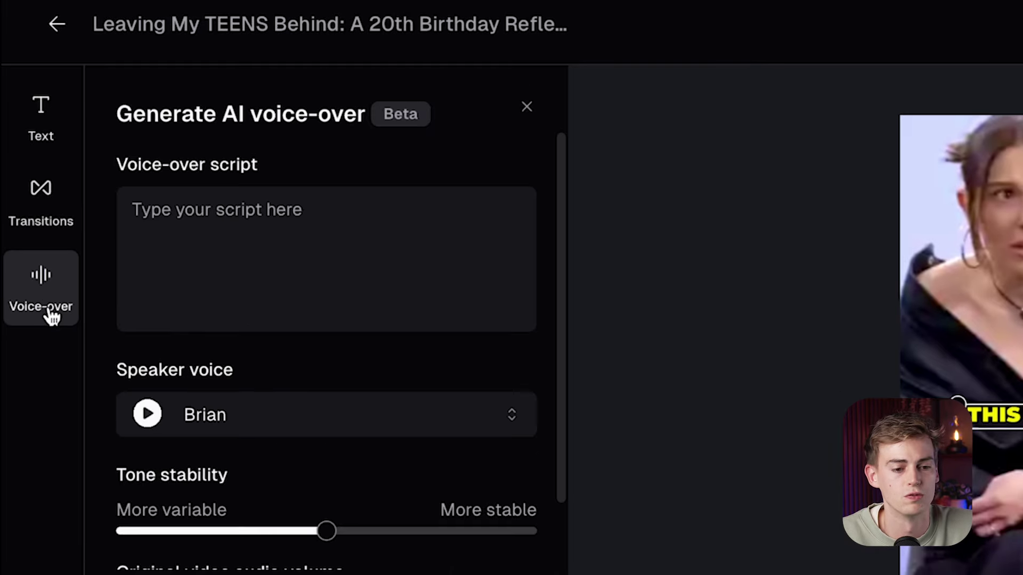
left_click(221, 232)
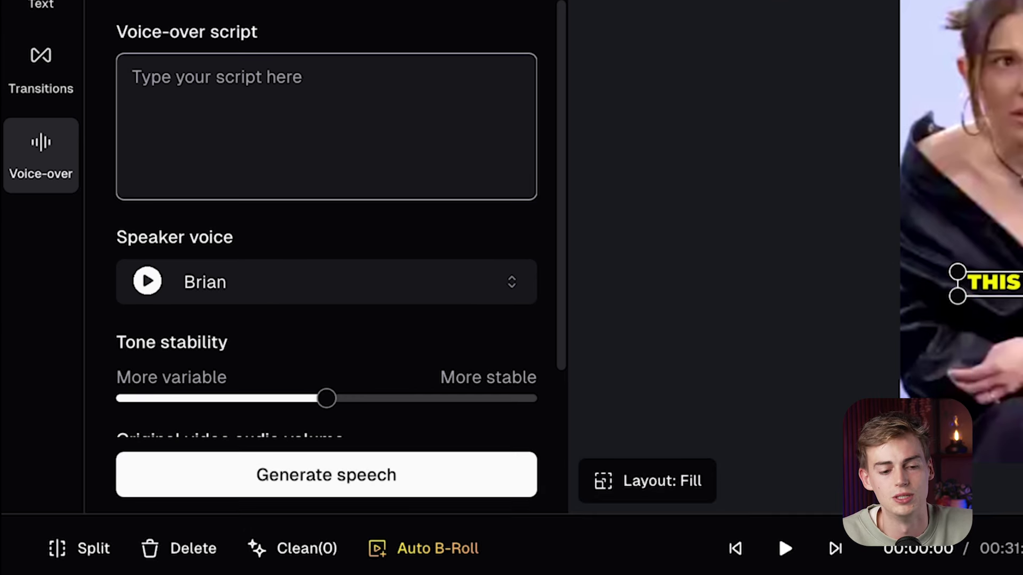
left_click(778, 535)
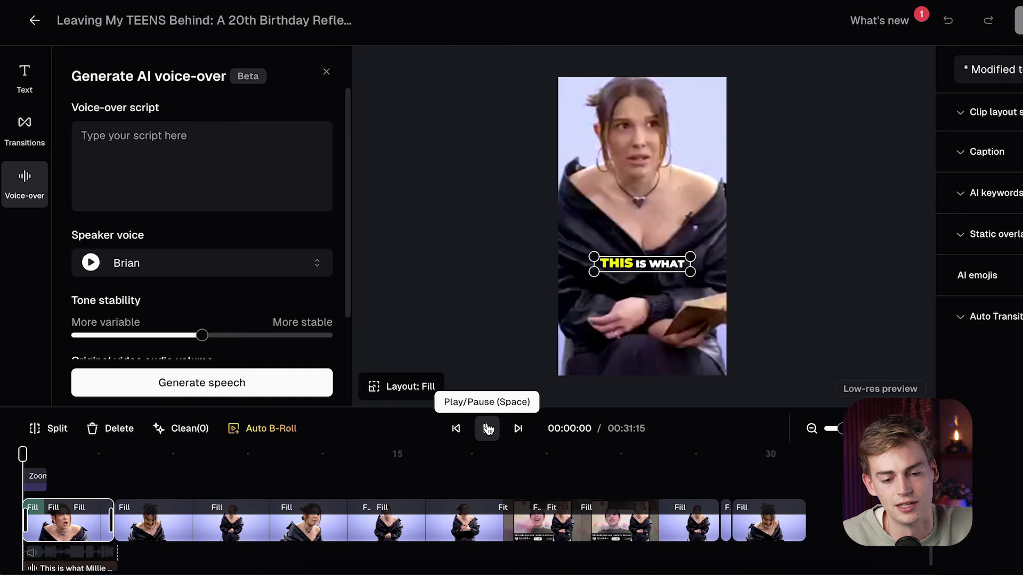
left_click(488, 430)
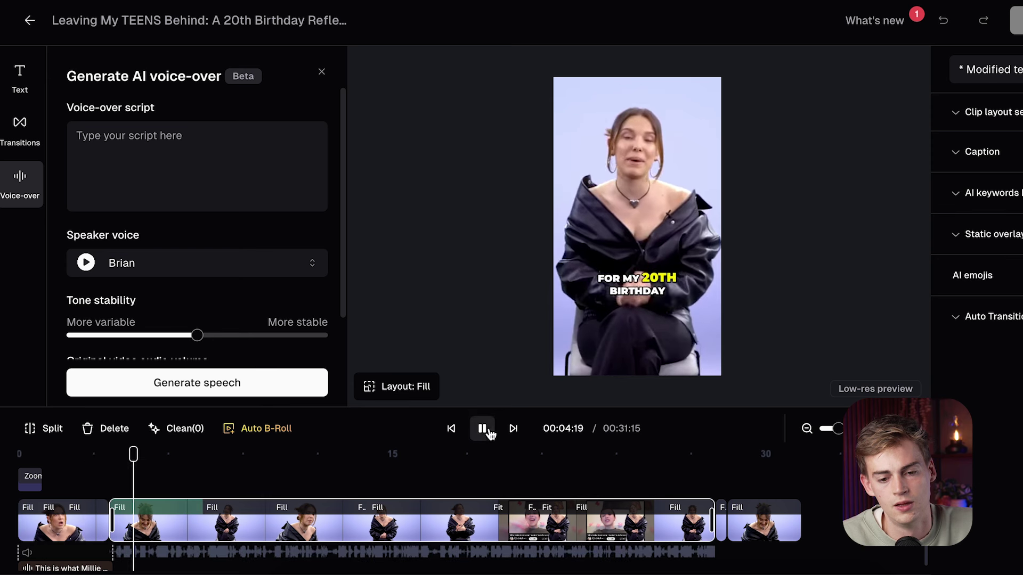
left_click(482, 429)
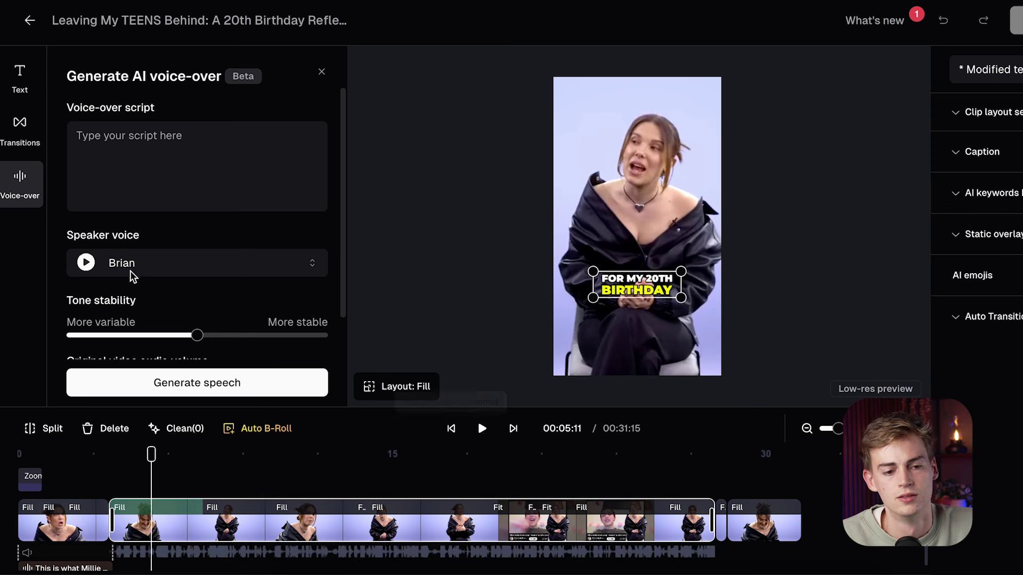
left_click(320, 71)
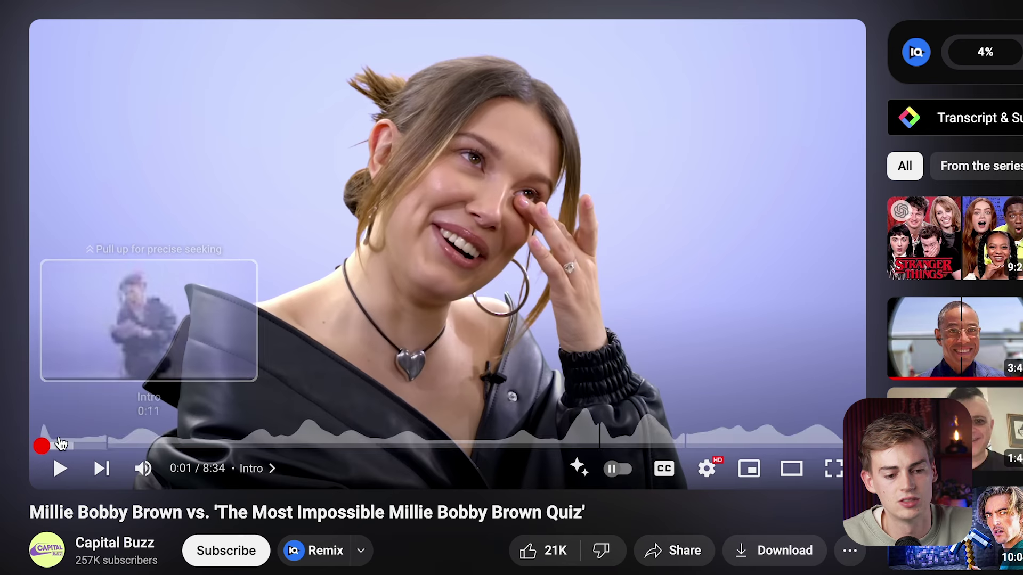
Step: Restart the source YouTube interview from the beginning and pause it at 0:02
left_click(33, 446)
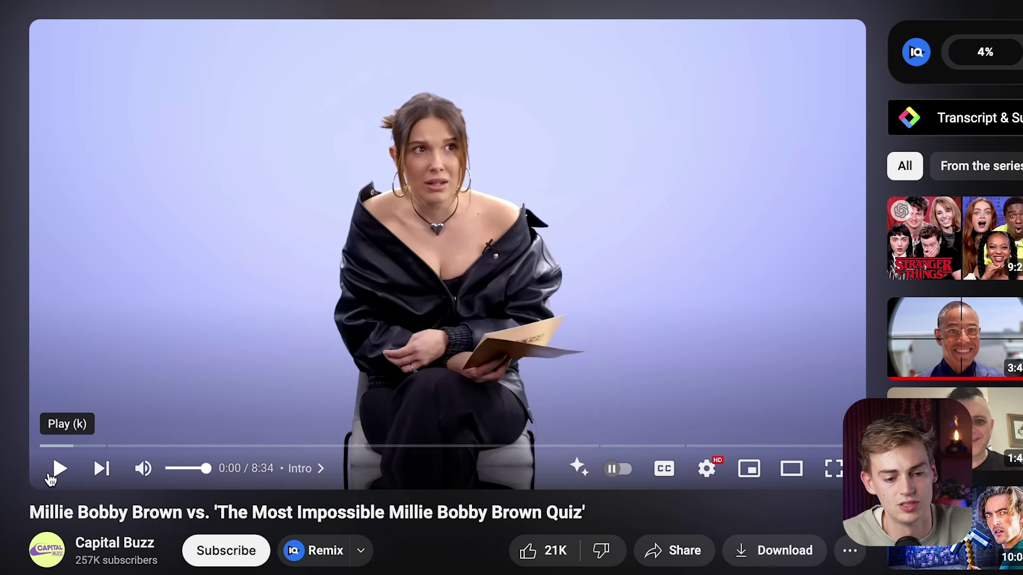
left_click(350, 233)
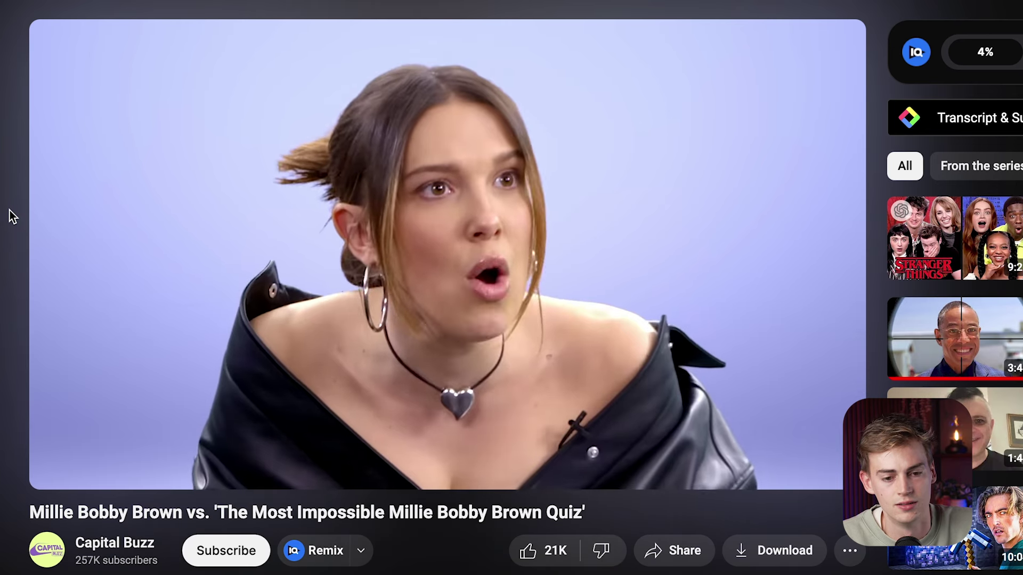
left_click(169, 216)
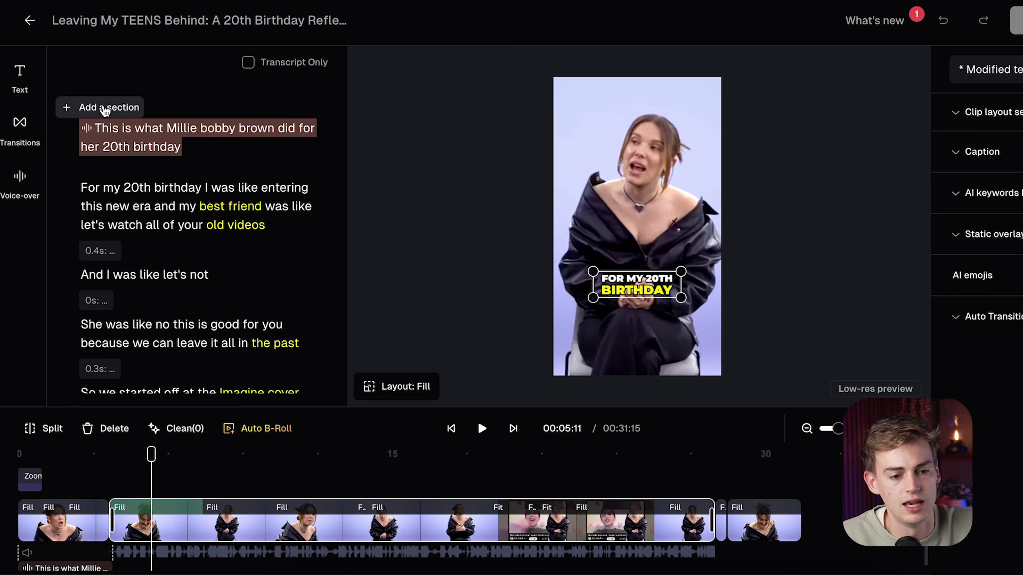
left_click(103, 107)
left_click(376, 77)
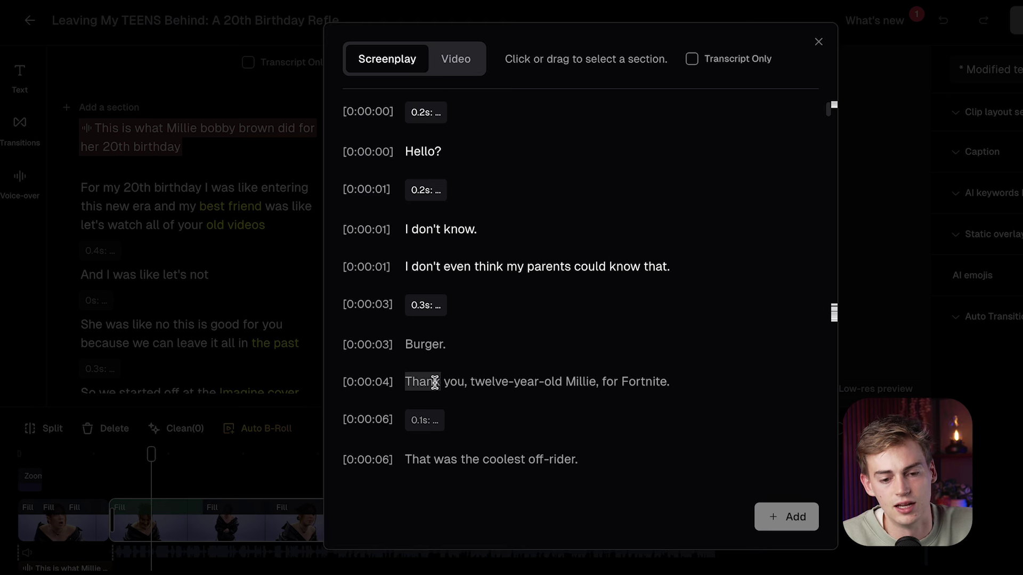
left_click_drag(418, 165, 464, 383)
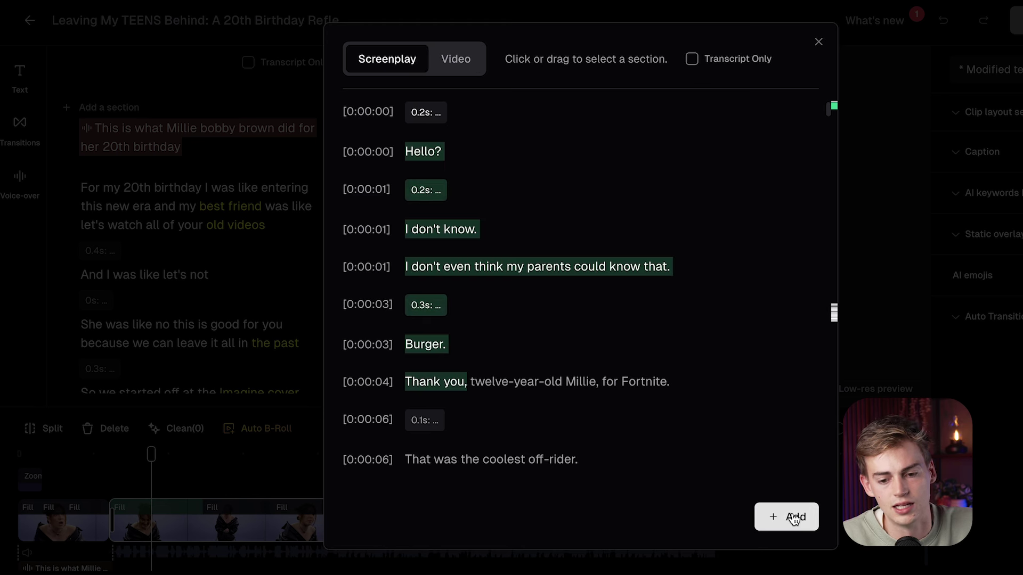
left_click(819, 43)
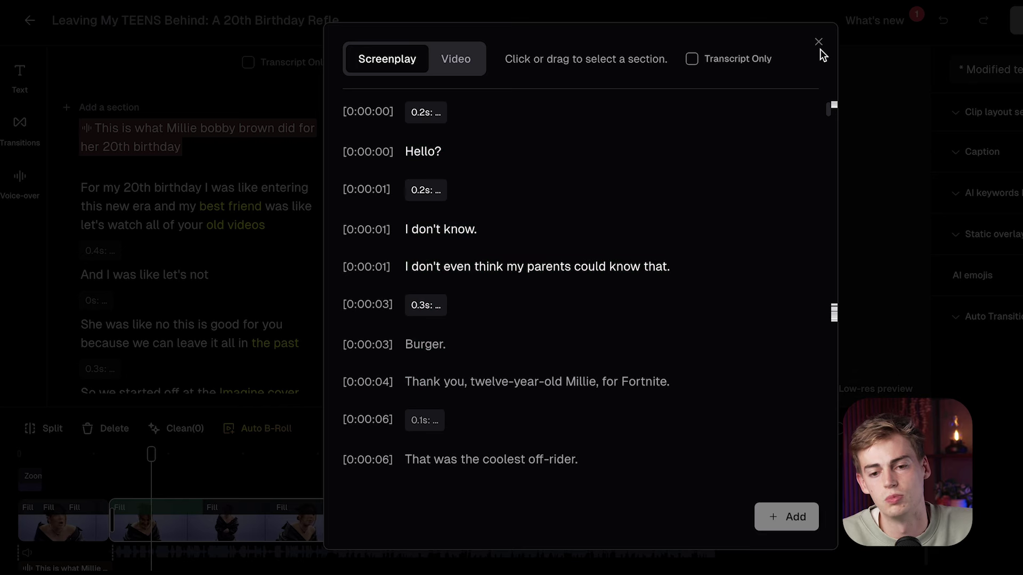
left_click(73, 489)
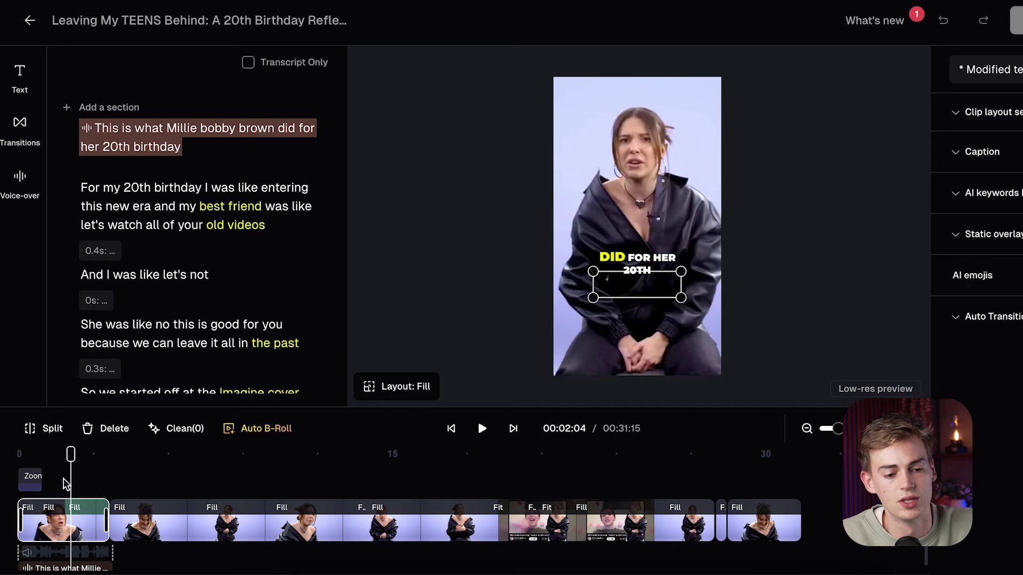
Step: Show the Transitions list and play the clip preview up to the 'FOR MY 20TH BIRTHDAY' caption
left_click(29, 456)
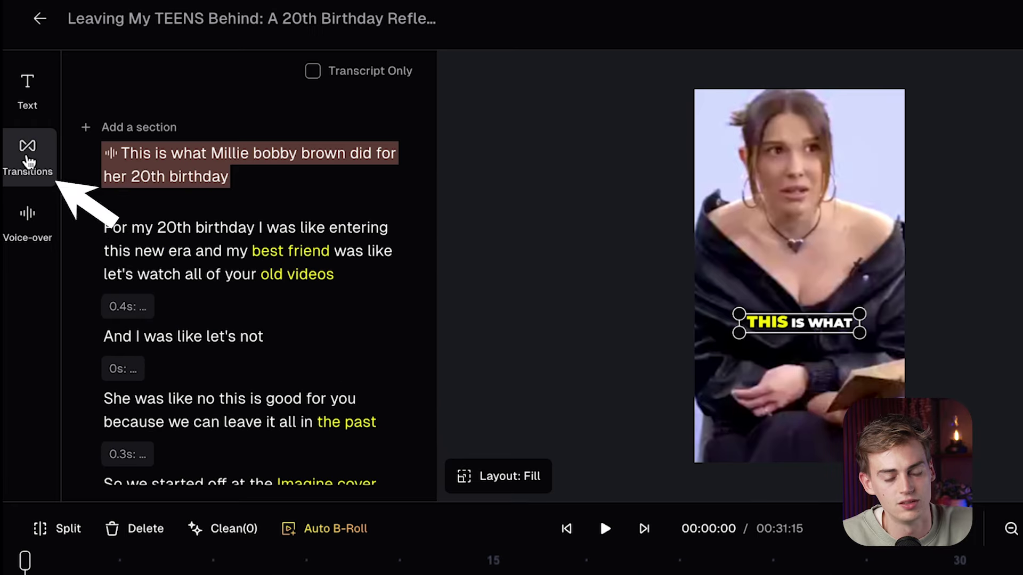
left_click(20, 130)
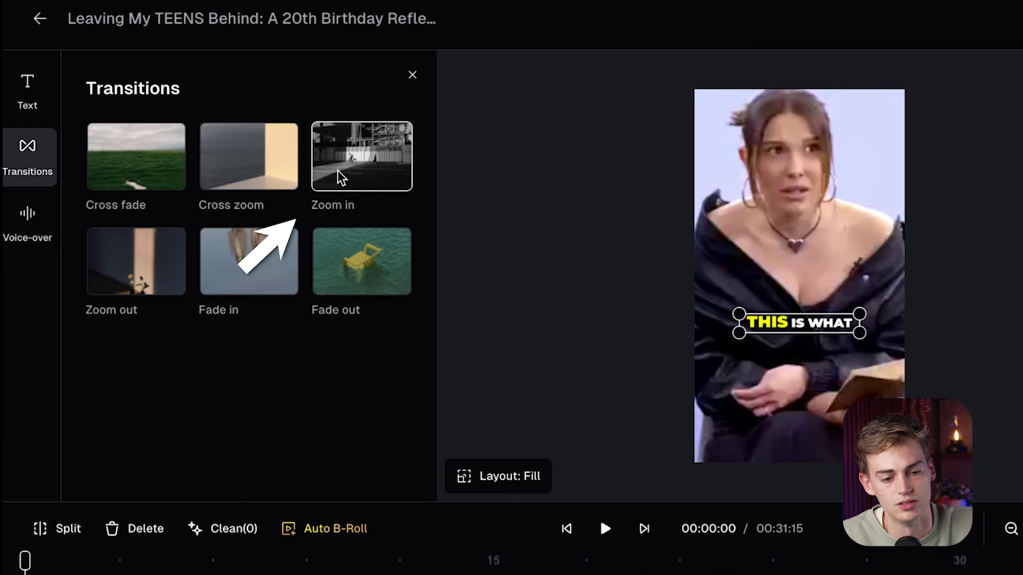
key("space")
key("space")
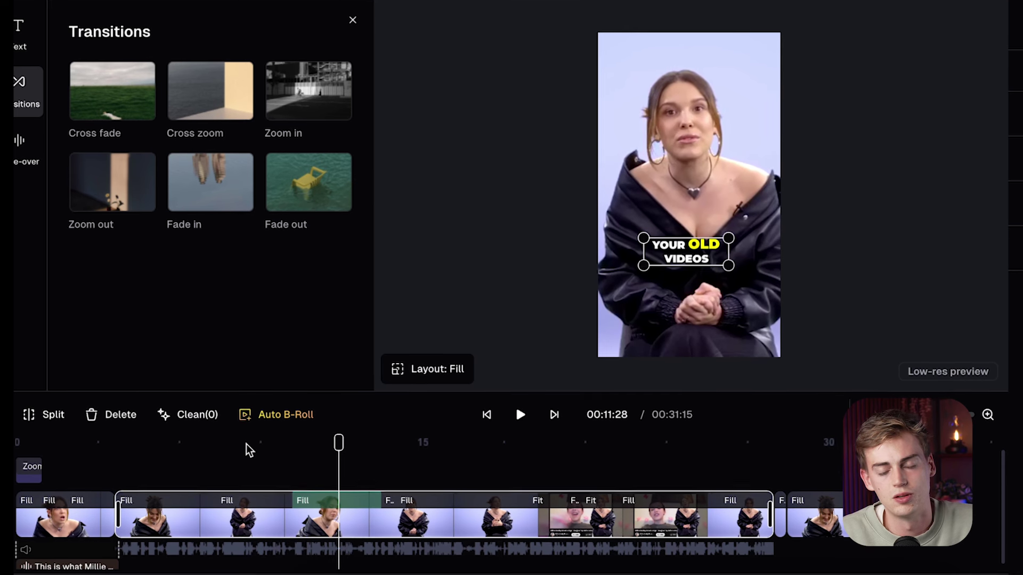
left_click(142, 454)
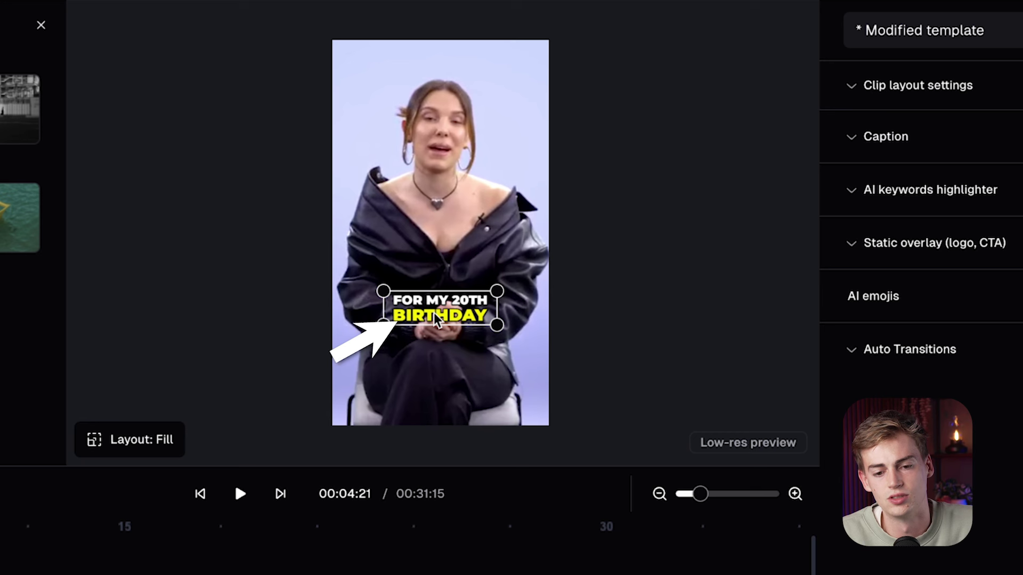
Step: Drag the FOR MY 20TH BIRTHDAY caption down toward the bottom of the vertical frame
left_click(436, 319)
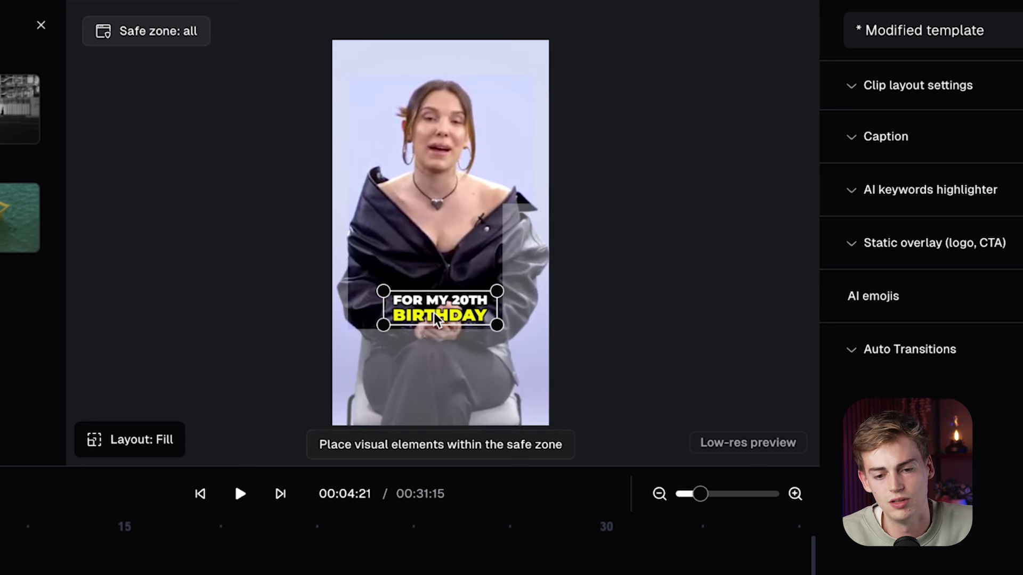
mouse_move(436, 318)
left_mouse_down()
mouse_move(416, 322)
mouse_move(468, 267)
mouse_move(467, 376)
mouse_move(450, 393)
mouse_move(524, 373)
mouse_move(525, 311)
mouse_move(415, 406)
mouse_move(394, 318)
mouse_move(432, 383)
mouse_move(400, 407)
mouse_move(500, 306)
mouse_move(513, 322)
mouse_move(515, 306)
mouse_move(459, 364)
mouse_move(434, 343)
mouse_move(440, 394)
mouse_move(436, 335)
mouse_move(446, 309)
left_mouse_up()
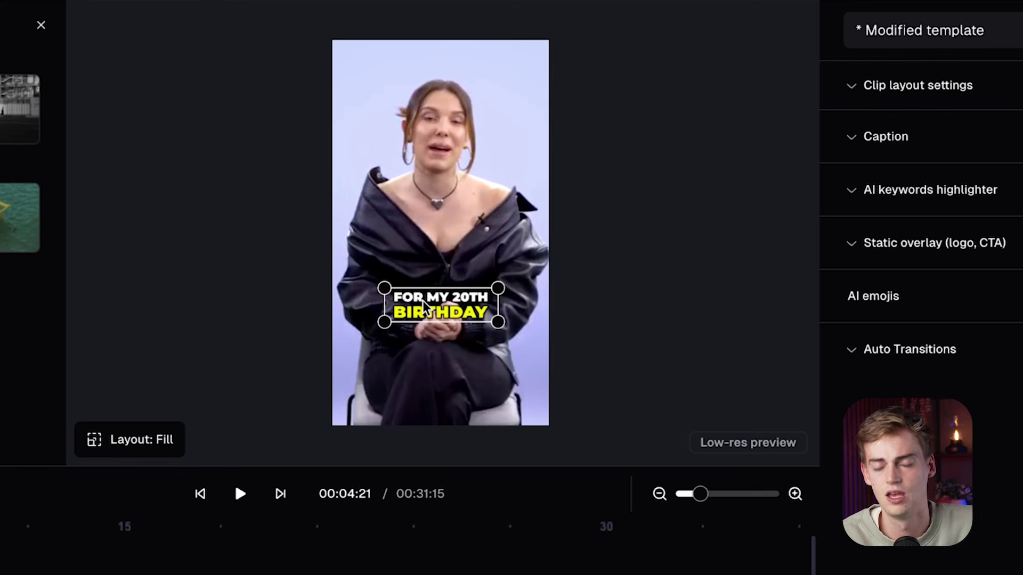
left_click_drag(442, 311, 440, 204)
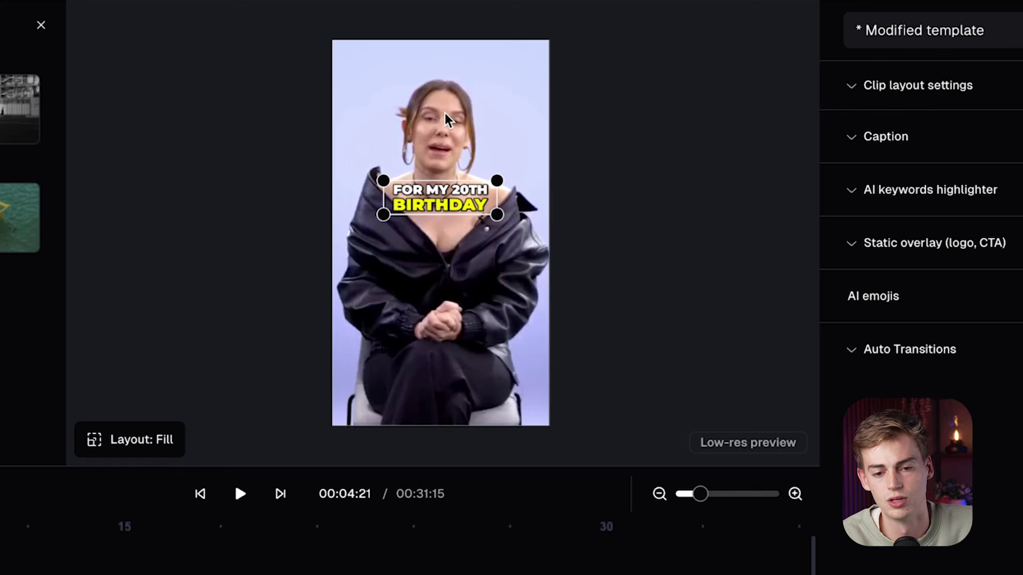
left_click_drag(433, 209, 439, 261)
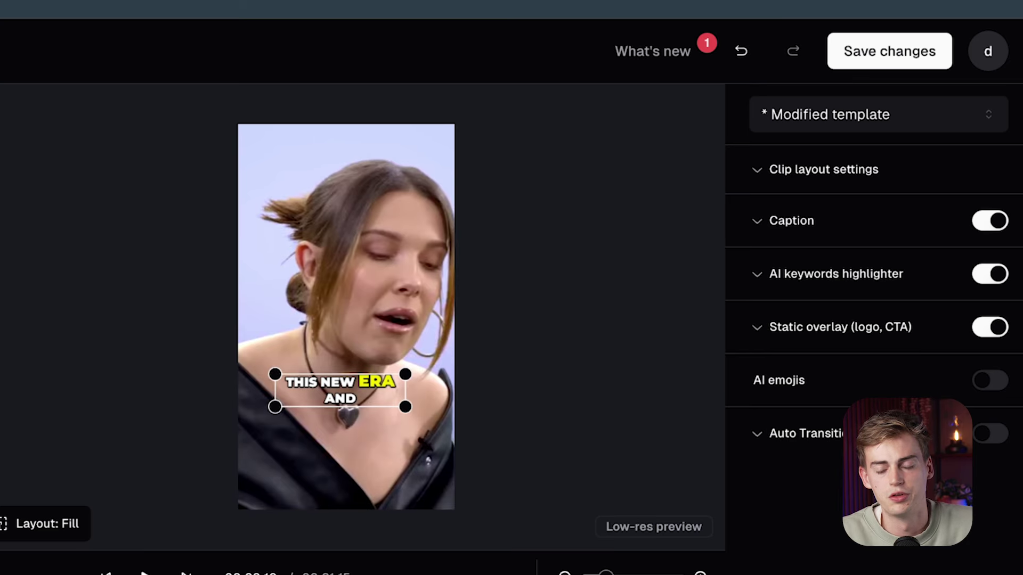
Step: Save the clip's edits in the OpusClip editor
left_click(887, 64)
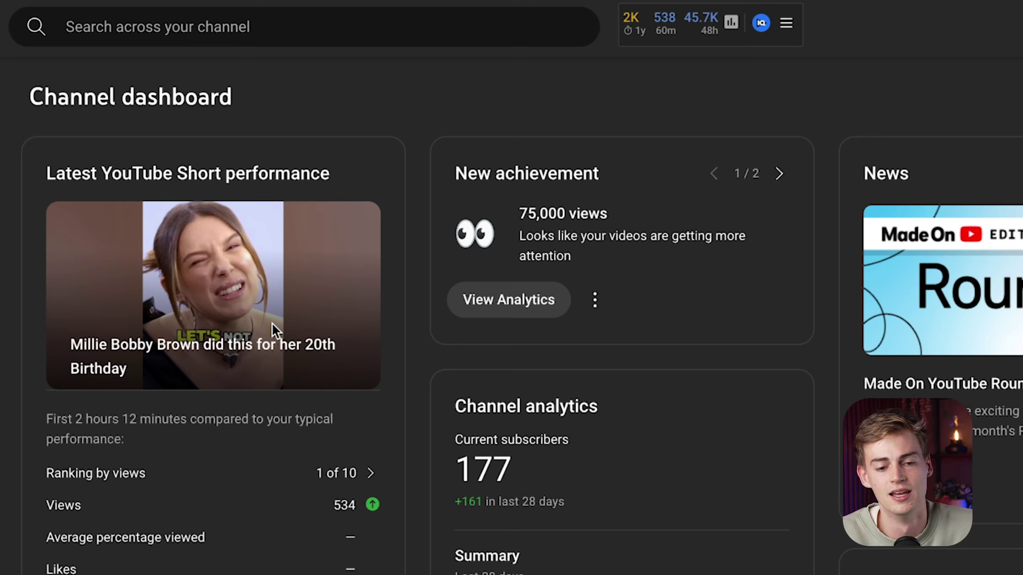
Step: Check the Short's view ranking, then play the newest Short from Content > Shorts on YouTube
left_click(352, 480)
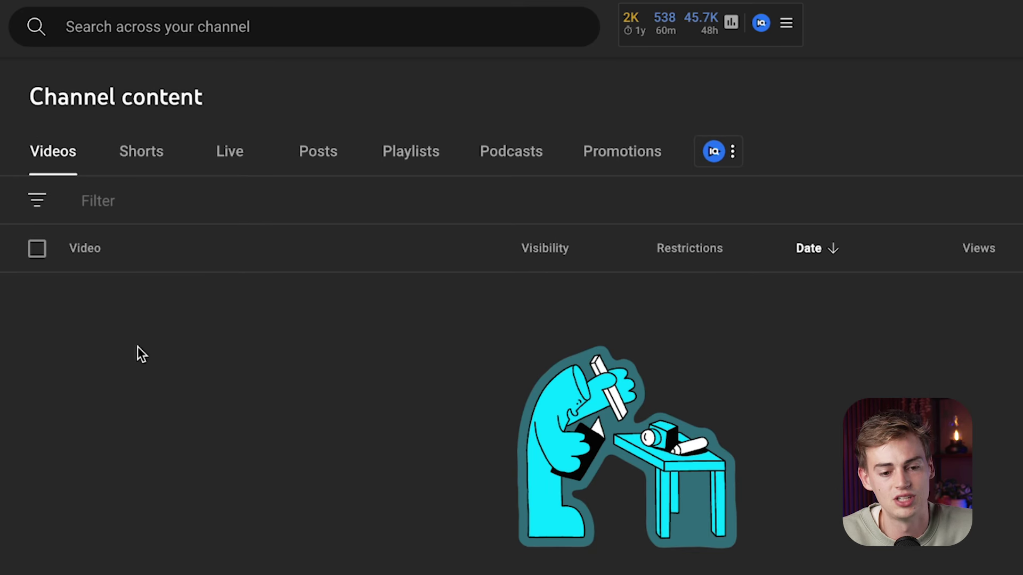
left_click(128, 155)
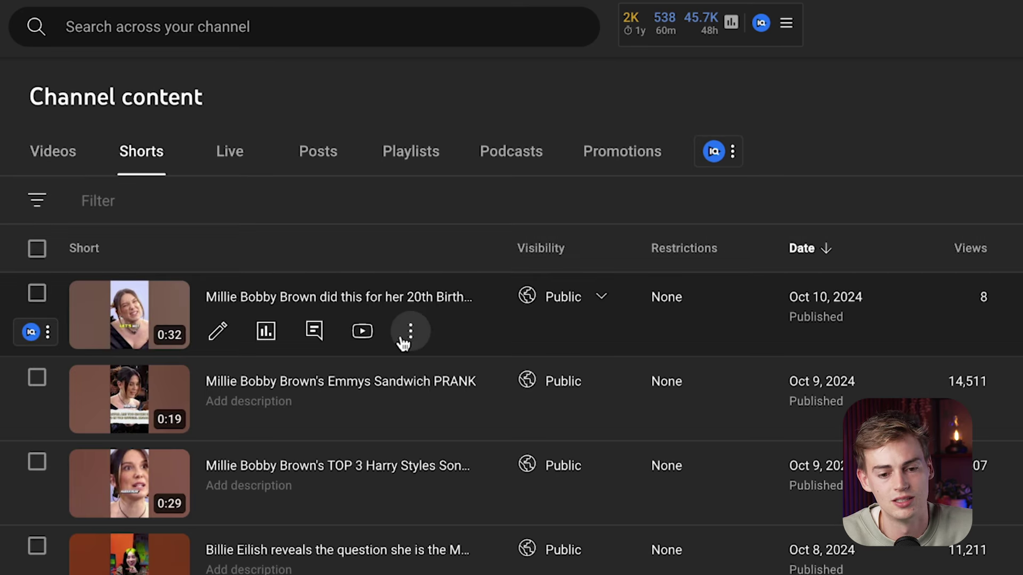
left_click(362, 332)
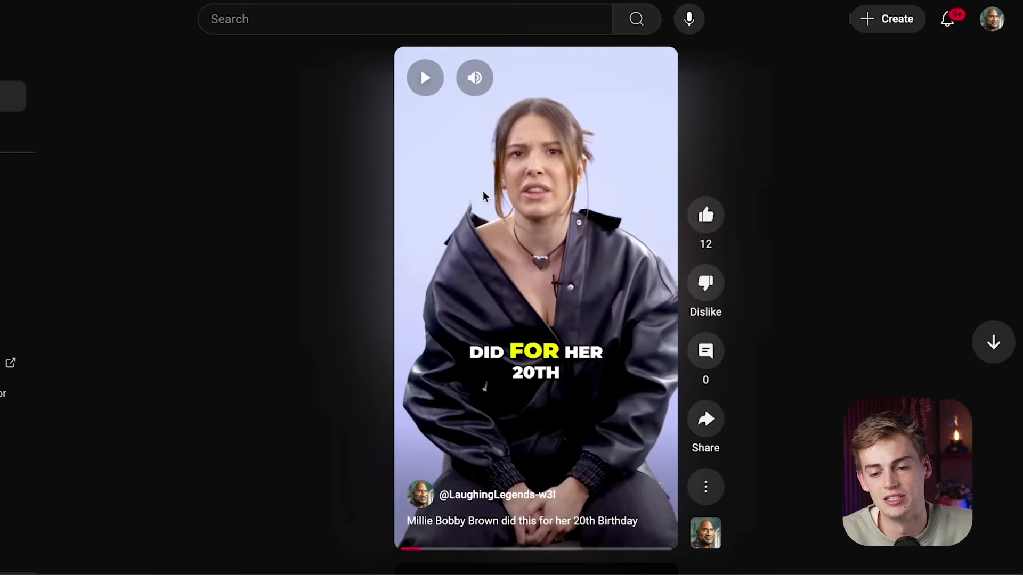